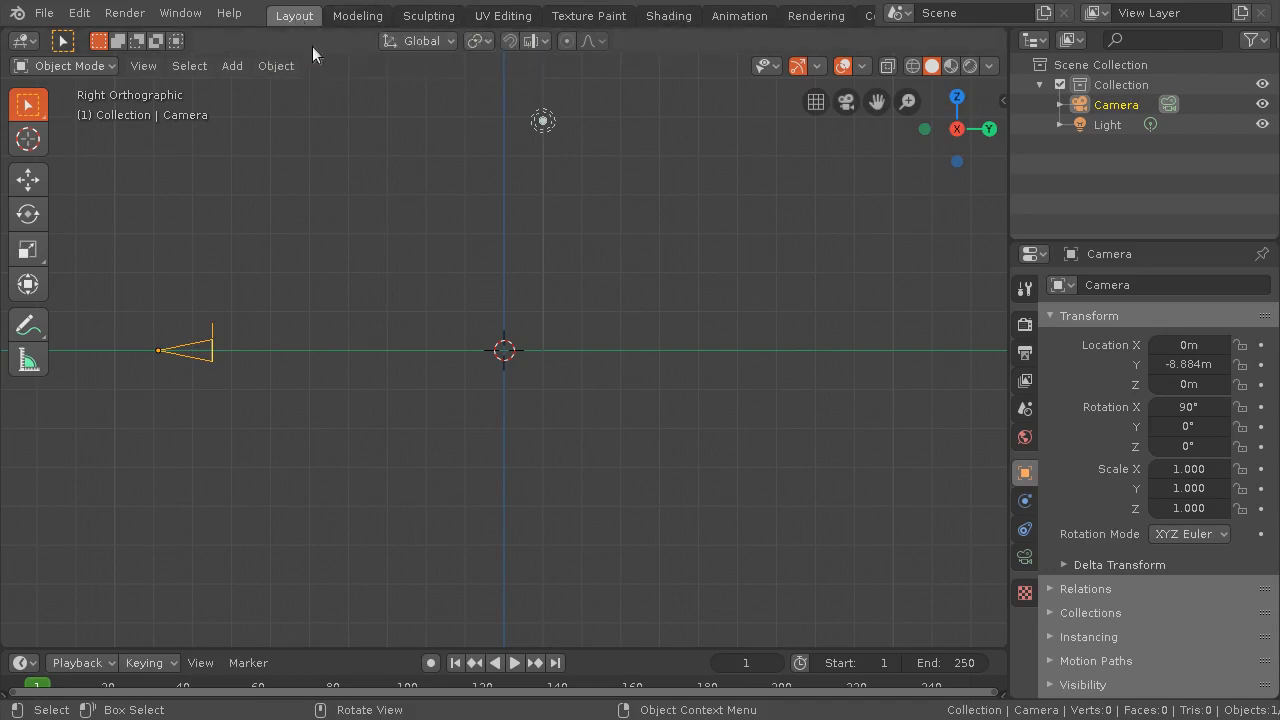
Enlarge the timeline area, then briefly play and scrub the animation near its start, stopping at frame 2
{"action": "middle_click_drag", "start_coordinate": [342, 288], "coordinate": [445, 345]}
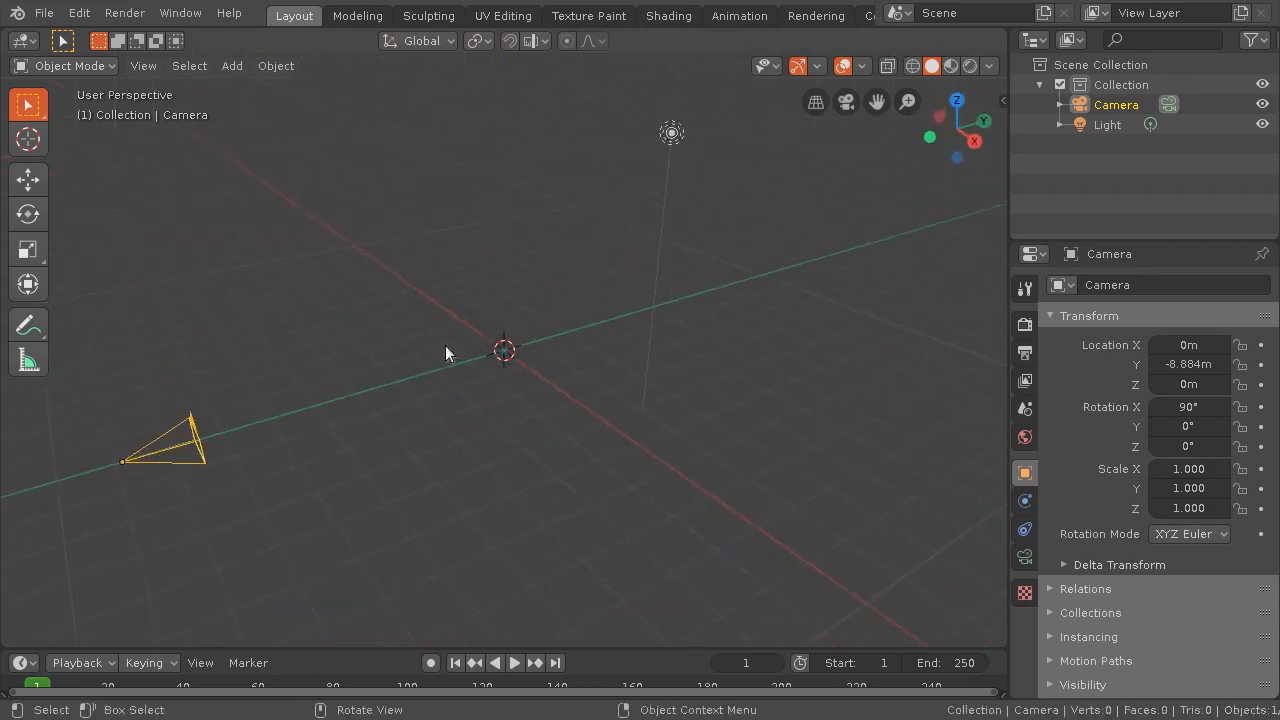
{"action": "left_click_drag", "start_coordinate": [445, 646], "coordinate": [435, 514]}
{"action": "key", "text": "space"}
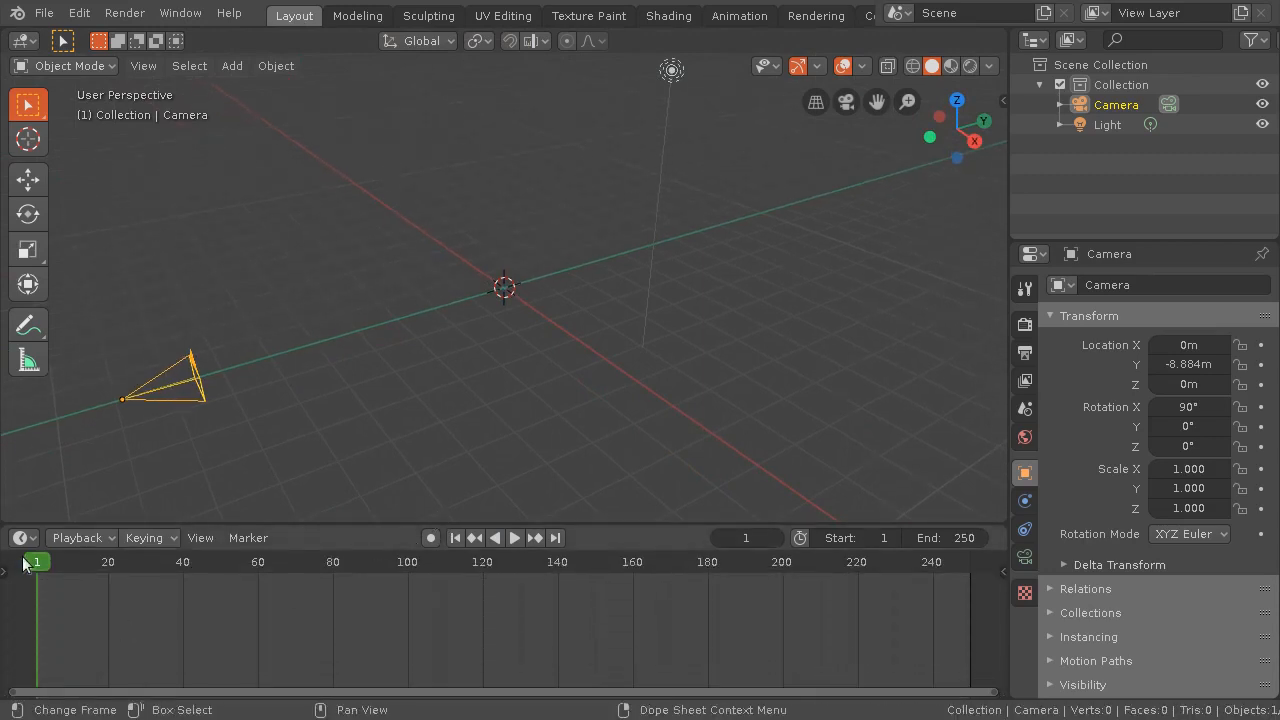
{"action": "left_click_drag", "start_coordinate": [265, 567], "coordinate": [39, 570]}
{"action": "key", "text": "space"}
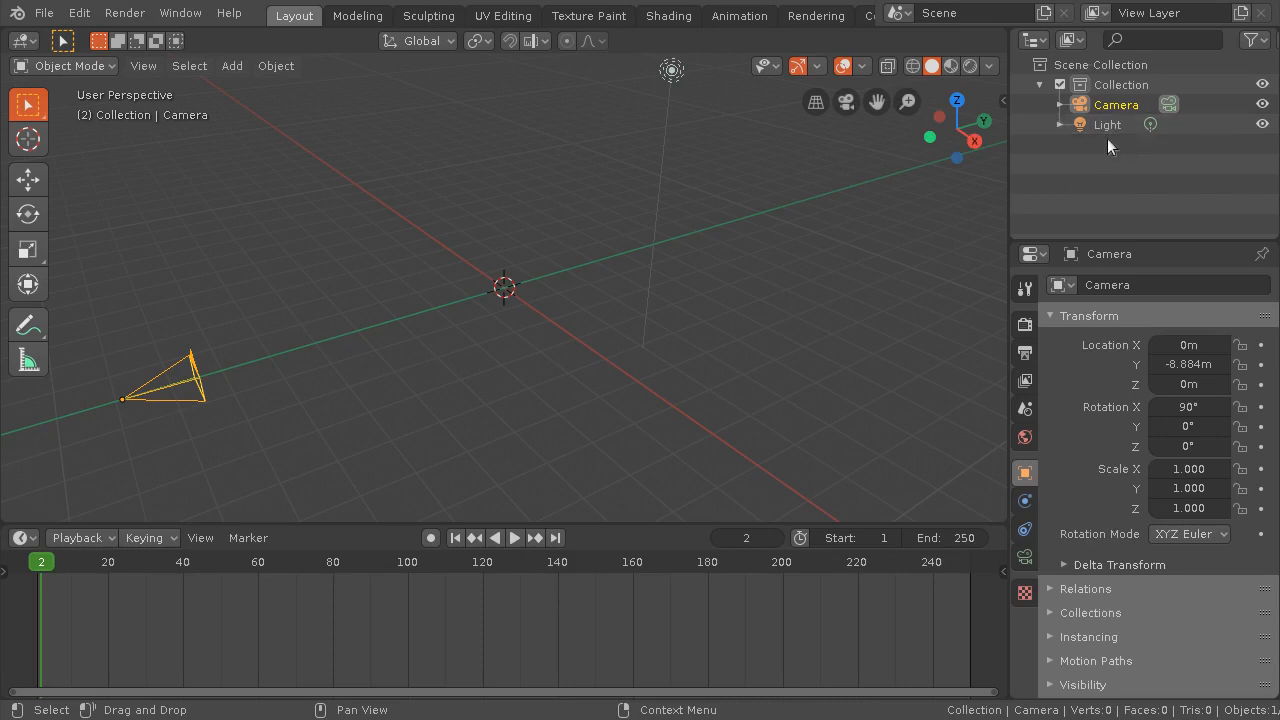
Hide and unhide the light and the camera in the scene hierarchy to test their visibility
{"action": "left_click", "coordinate": [1082, 68]}
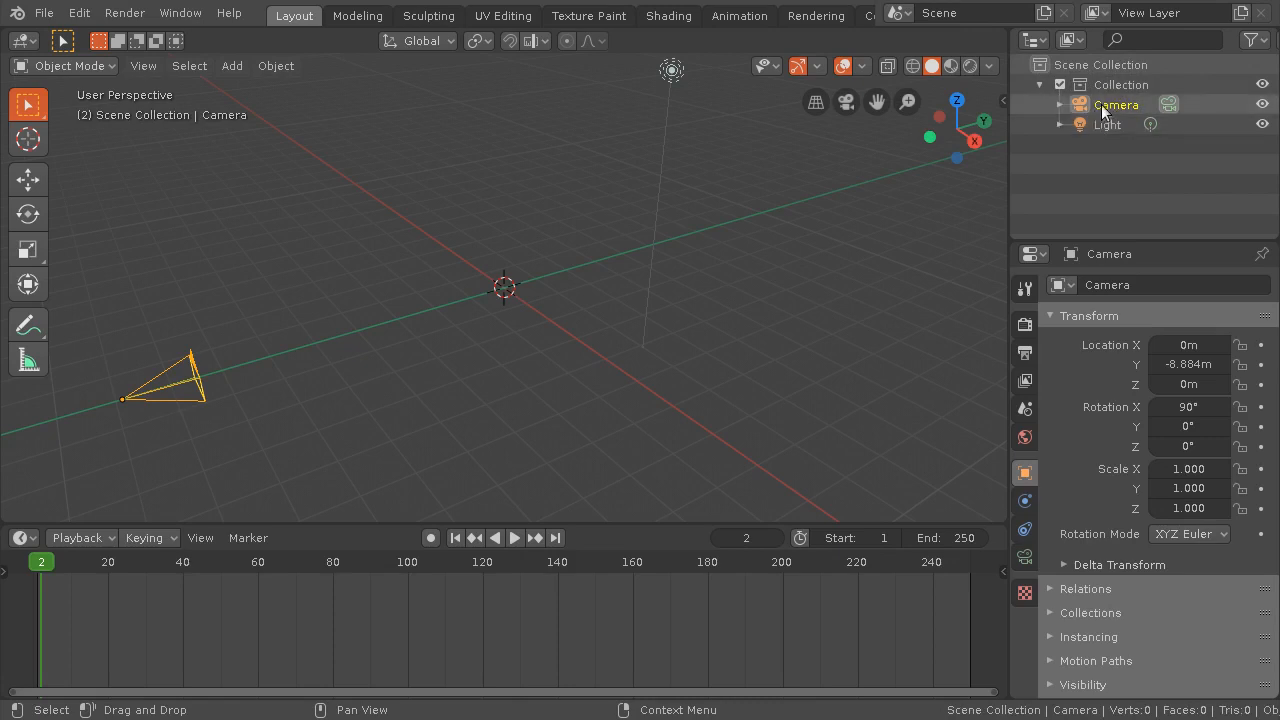
{"action": "left_click", "coordinate": [1263, 125]}
{"action": "left_click", "coordinate": [1263, 125]}
{"action": "left_click", "coordinate": [1262, 105]}
{"action": "left_click", "coordinate": [1262, 105]}
{"action": "left_click", "coordinate": [1263, 125]}
{"action": "left_click", "coordinate": [1263, 125]}
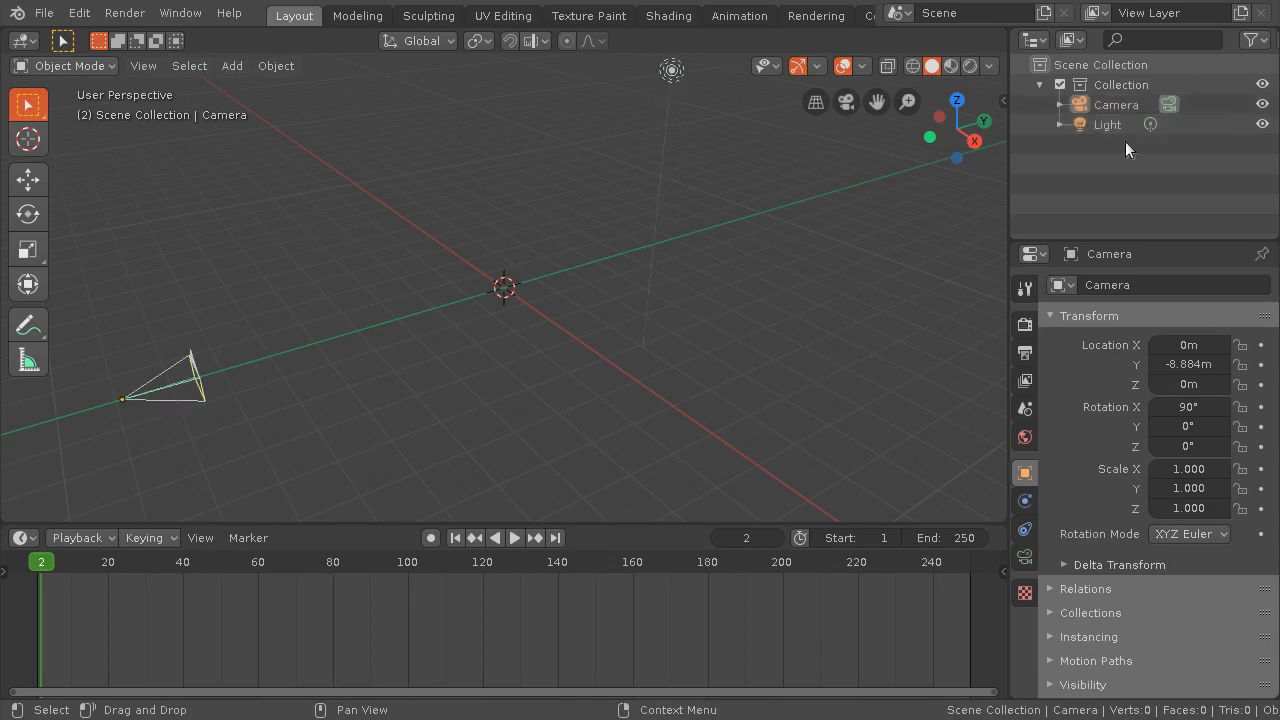
Create a new collection under the Scene Collection and name it "assets"
{"action": "right_click", "coordinate": [1076, 63]}
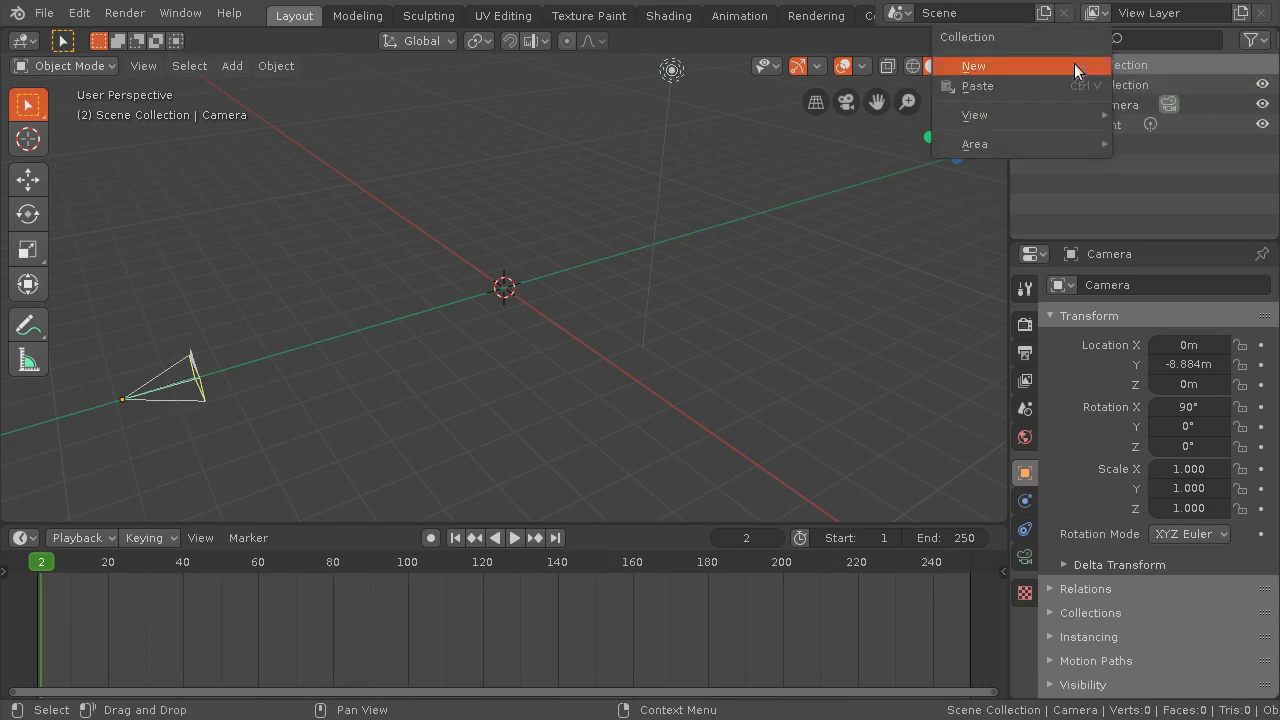
{"action": "left_click", "coordinate": [1074, 63]}
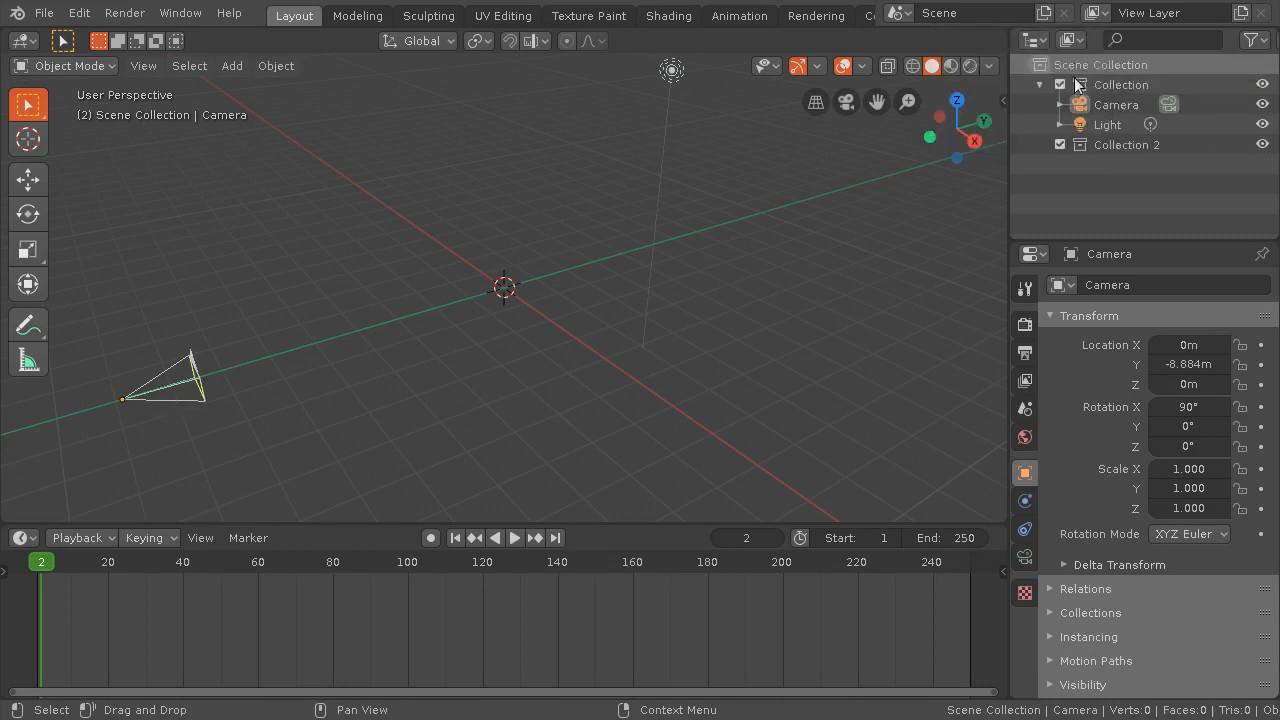
{"action": "double_click", "coordinate": [1134, 144]}
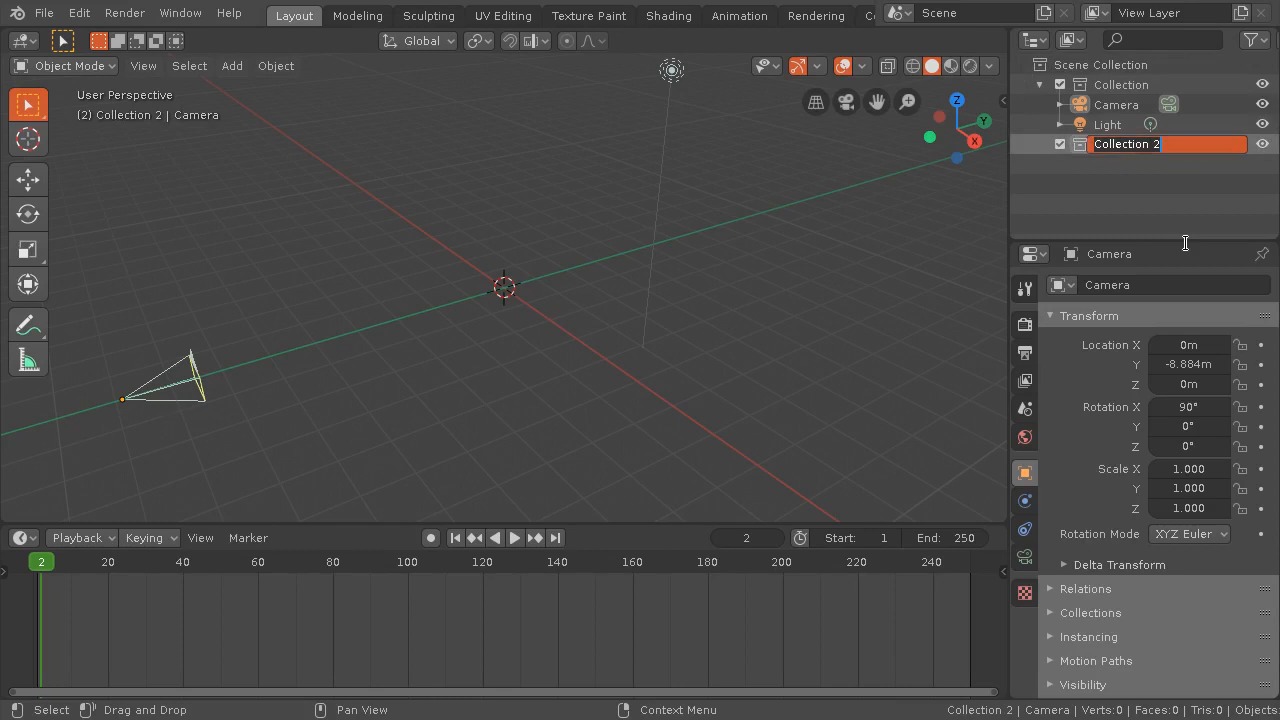
{"action": "type", "text": "assets"}
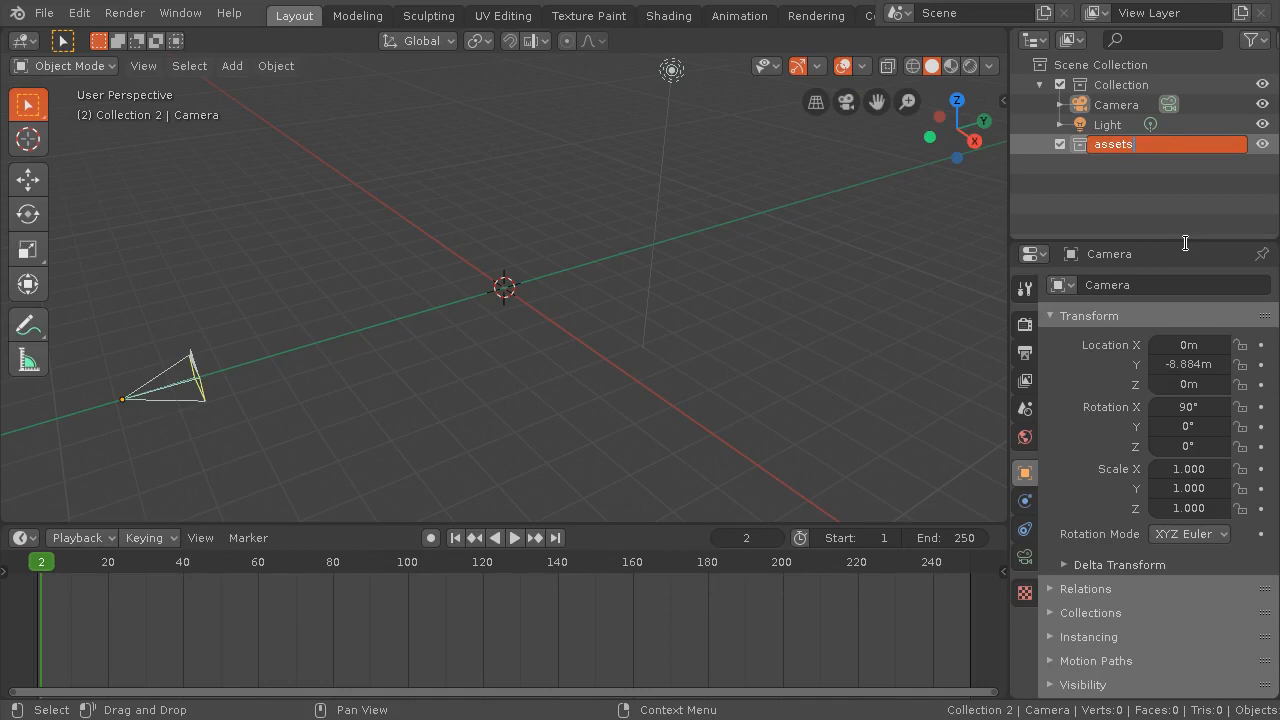
{"action": "key", "text": "Return"}
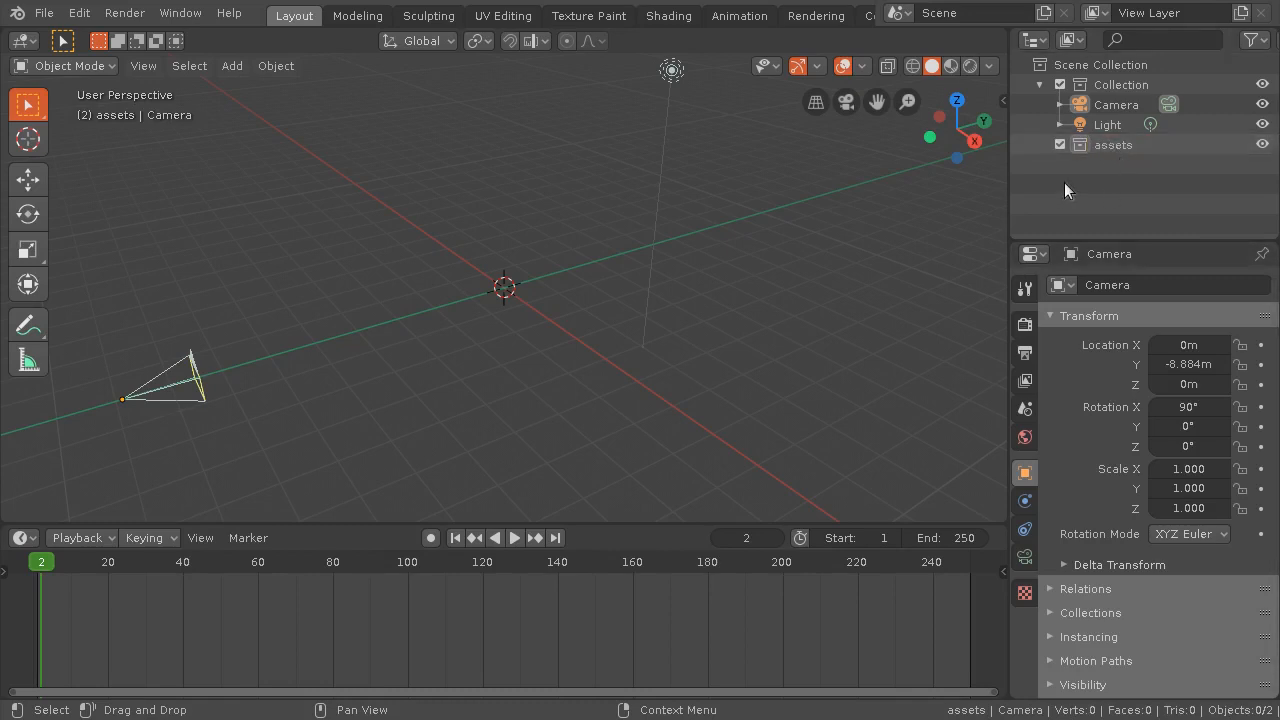
Exclude the original Collection holding the camera and light from the view layer
{"action": "left_click", "coordinate": [1059, 82]}
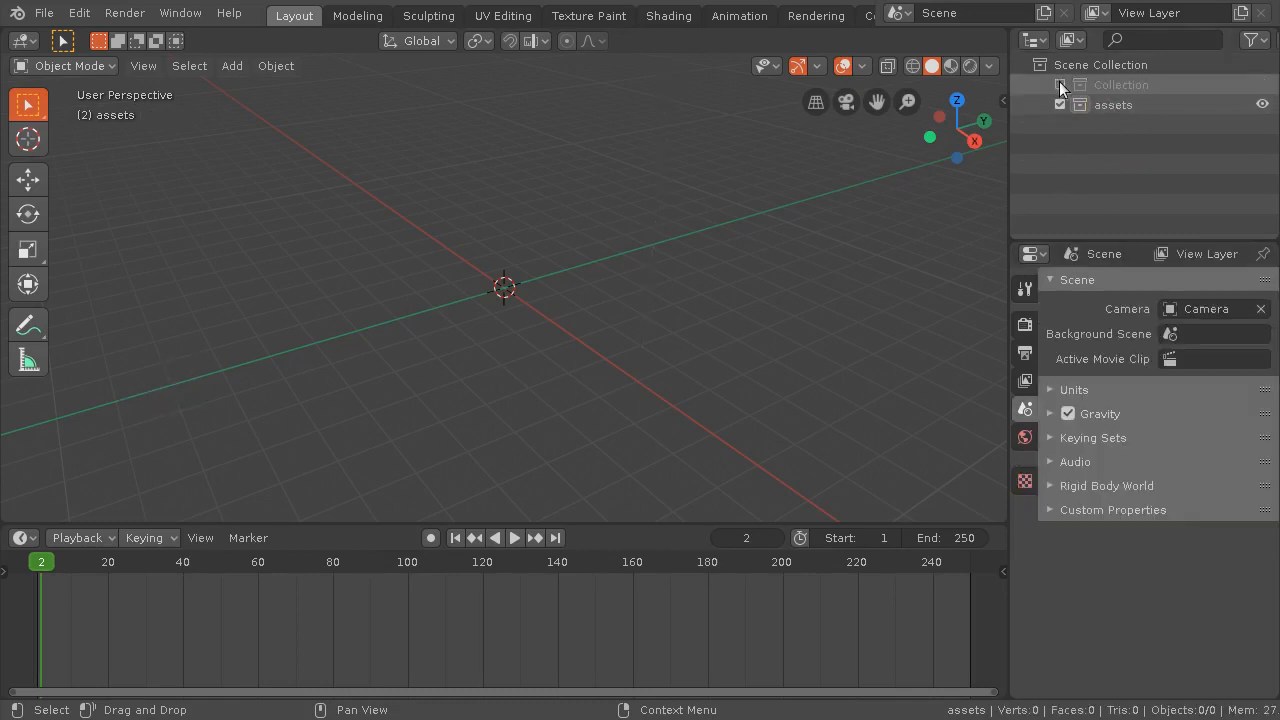
{"action": "left_click", "coordinate": [1059, 85]}
{"action": "left_click", "coordinate": [1059, 85]}
{"action": "left_click", "coordinate": [1059, 85]}
{"action": "left_click", "coordinate": [1059, 85]}
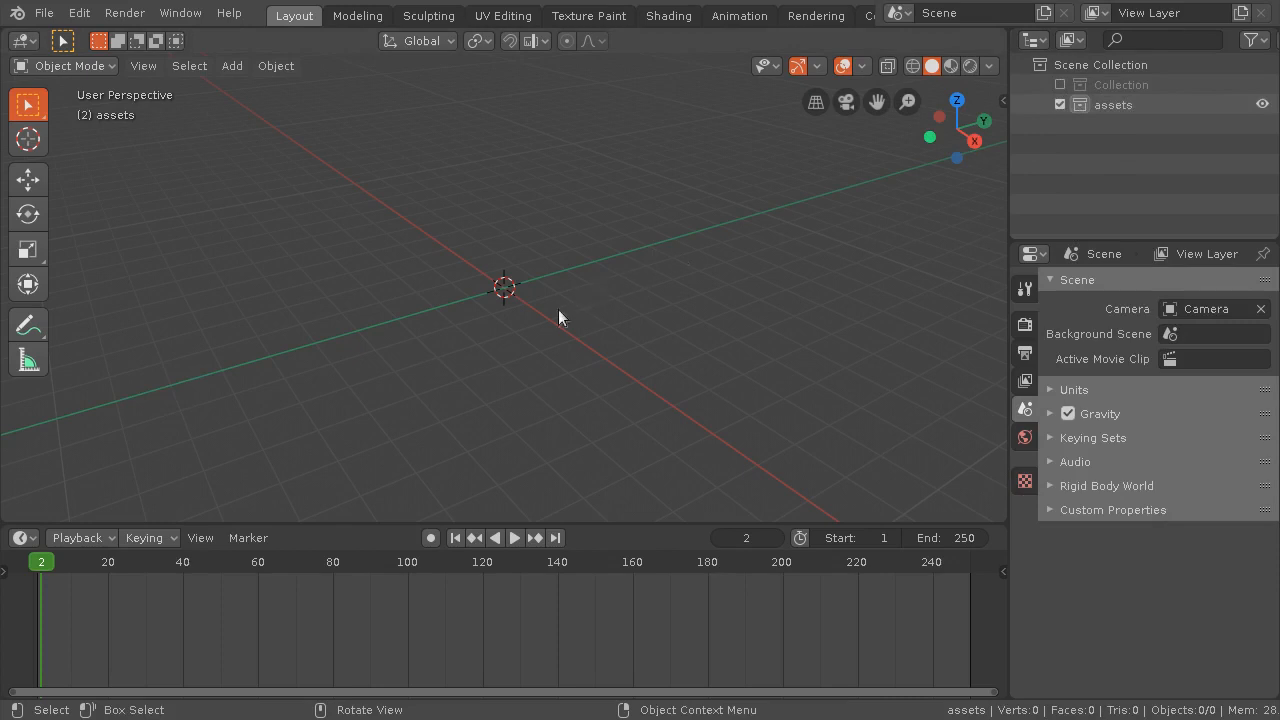
Switch the 3D viewport to the Top orthographic viewpoint
{"action": "middle_click_drag", "start_coordinate": [396, 241], "coordinate": [448, 283]}
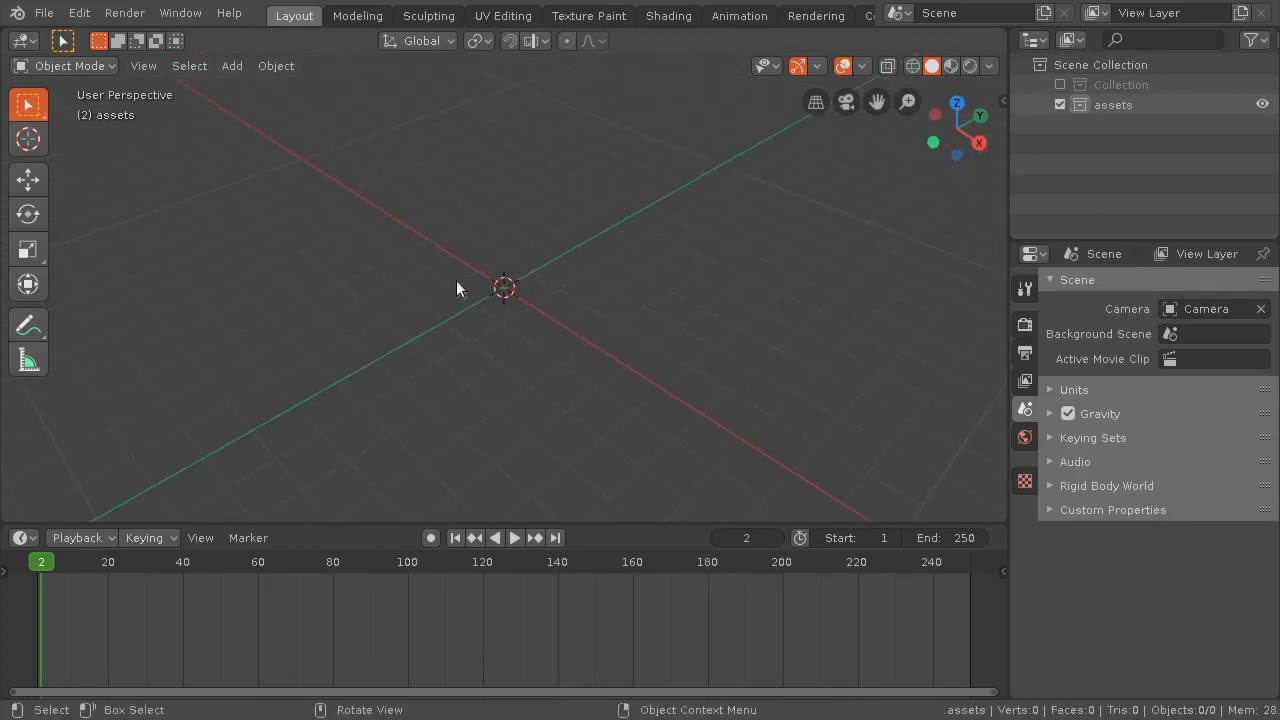
{"action": "key", "text": "KP_7"}
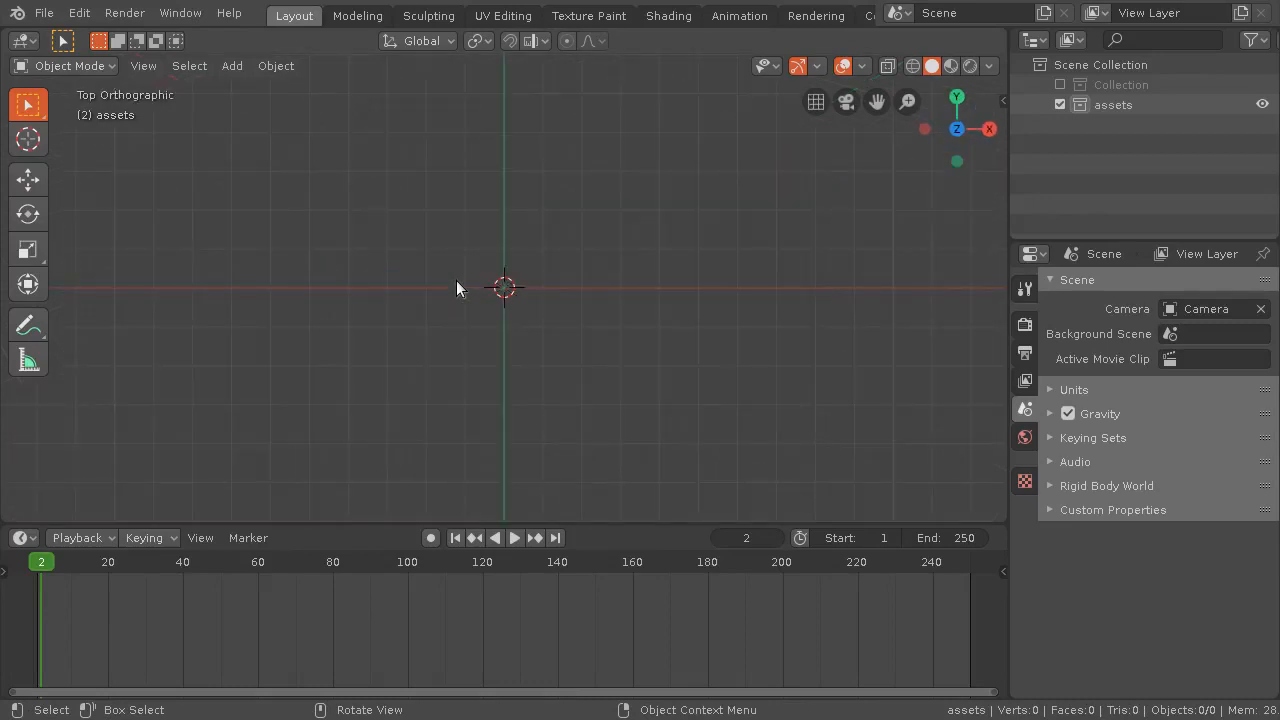
{"action": "key", "text": "KP_5"}
{"action": "key", "text": "KP_5"}
{"action": "left_click", "coordinate": [144, 66]}
{"action": "left_click", "coordinate": [146, 66]}
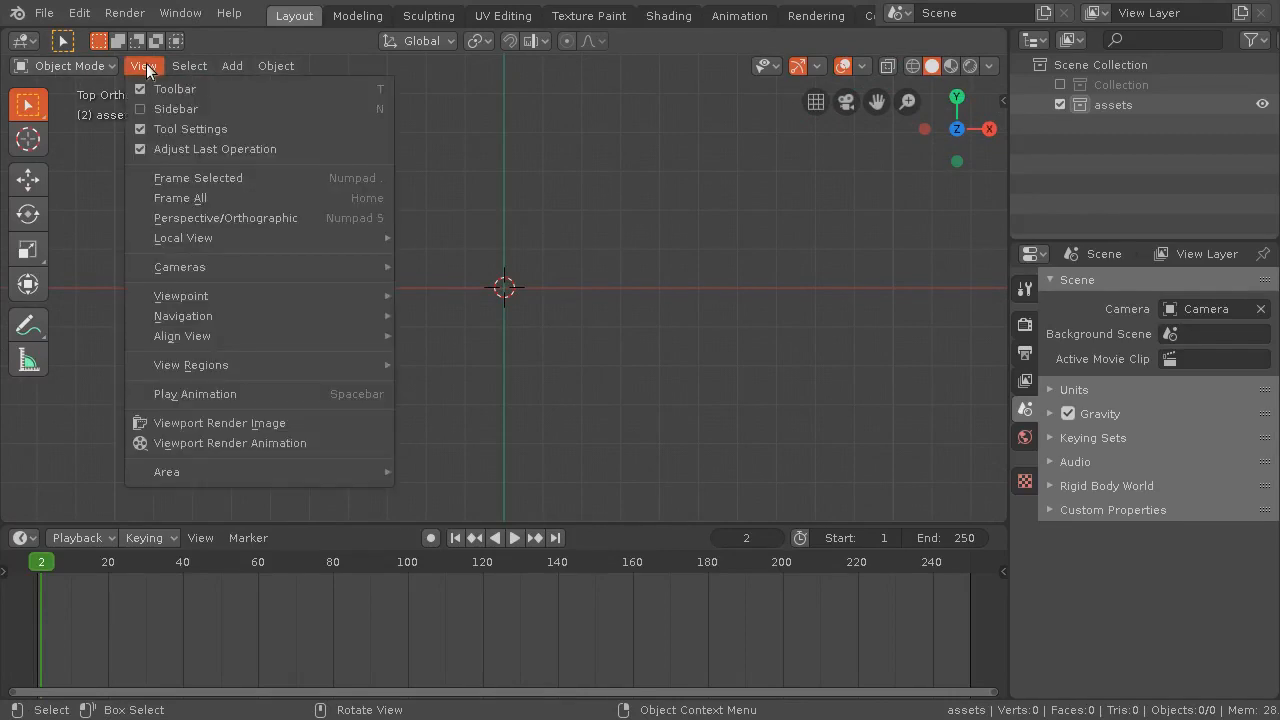
{"action": "mouse_move", "coordinate": [204, 292]}
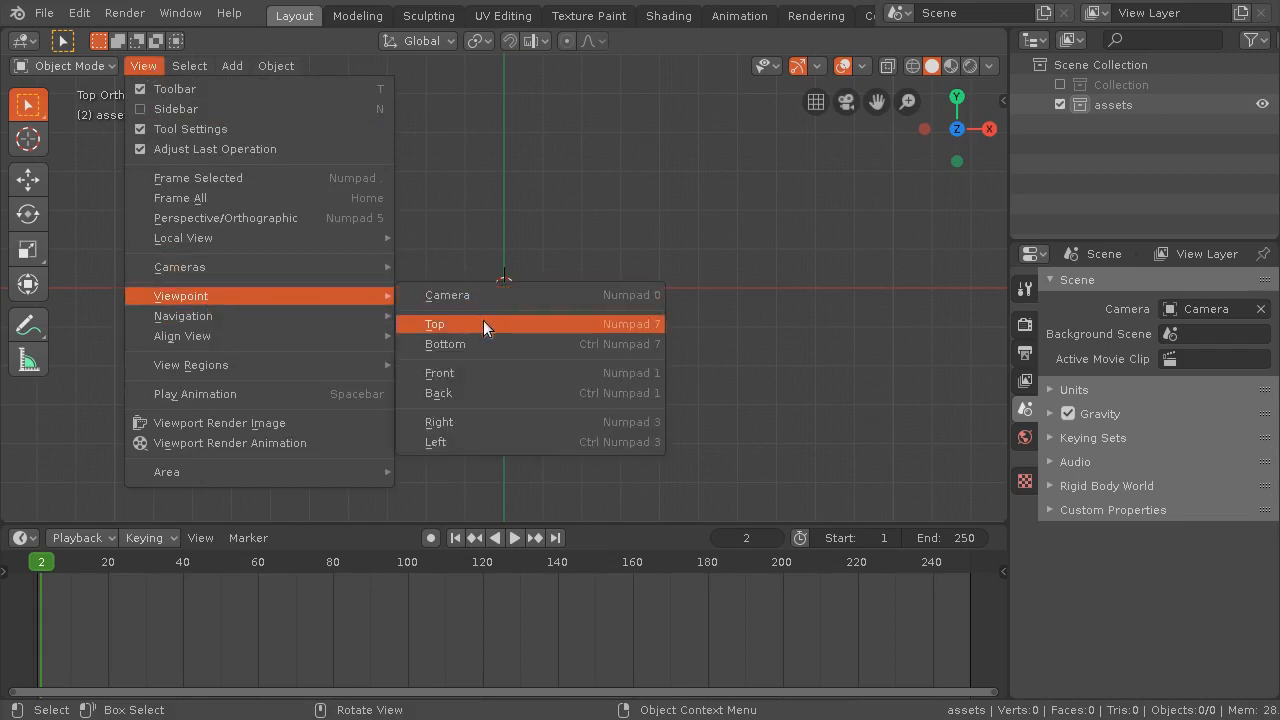
{"action": "left_click", "coordinate": [449, 318]}
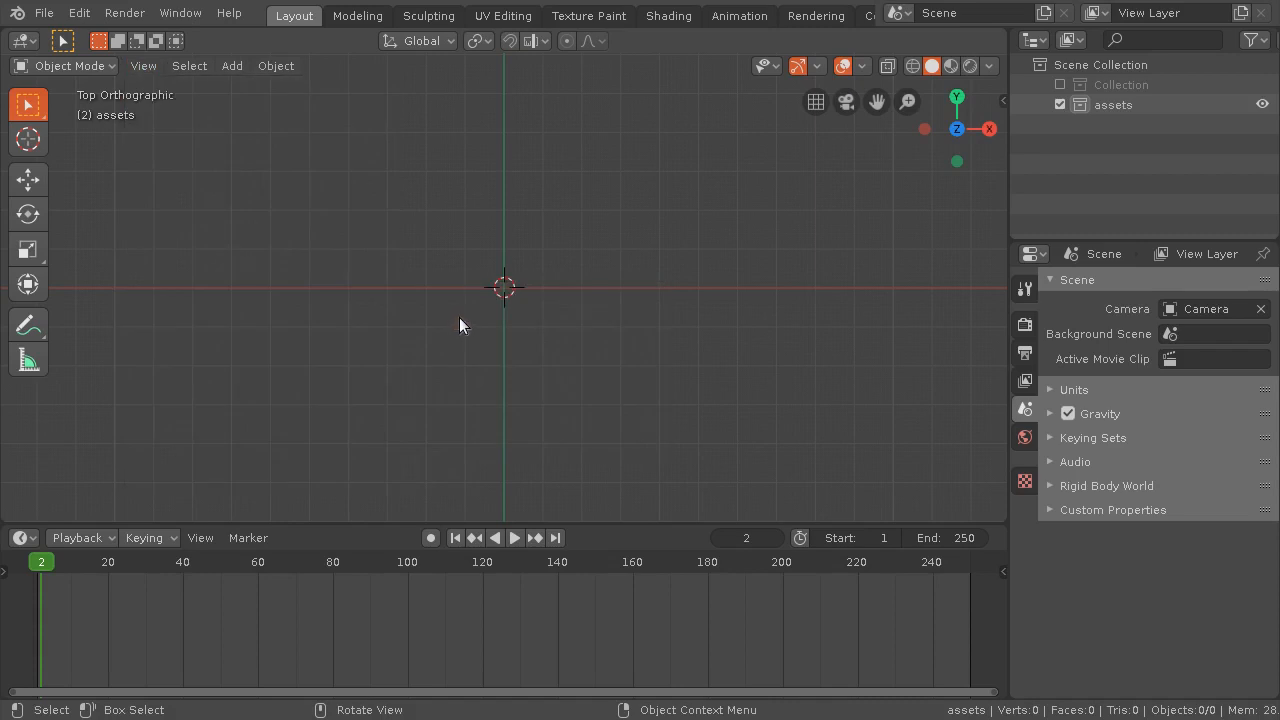
Add a circle mesh at the origin with 6 vertices and the Triangle Fan fill type
{"action": "left_click", "coordinate": [229, 66]}
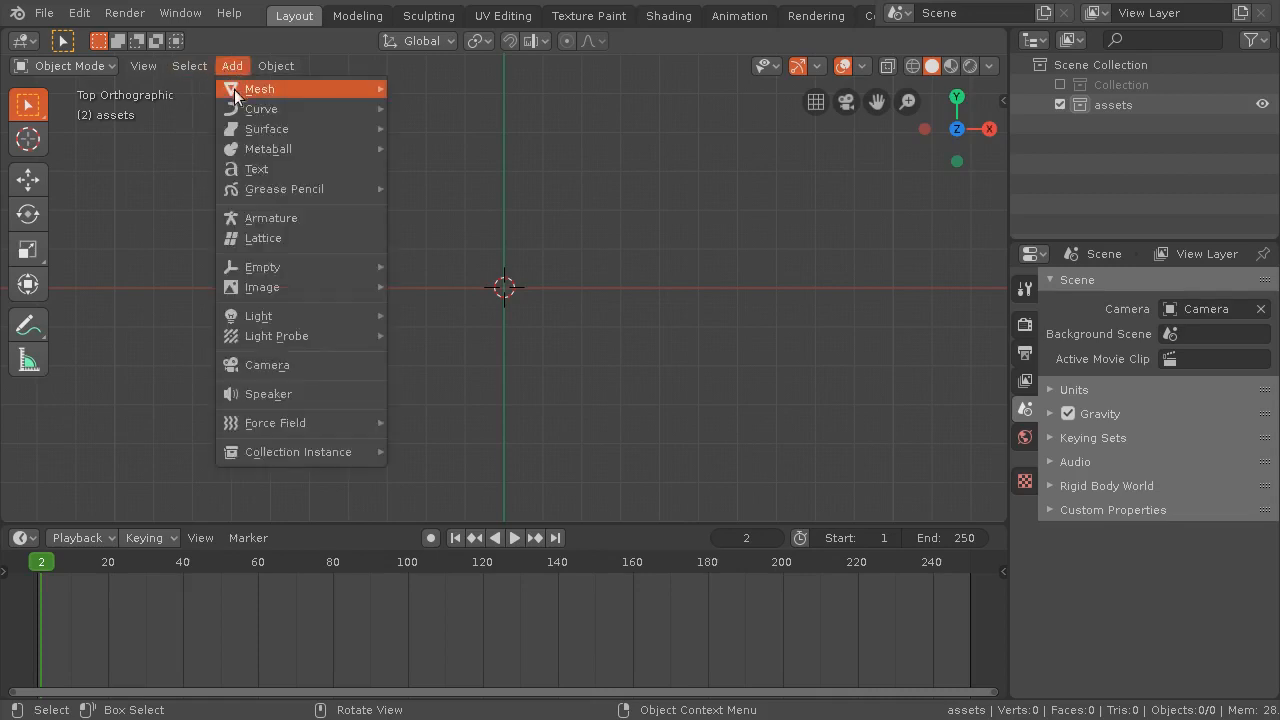
{"action": "mouse_move", "coordinate": [238, 90]}
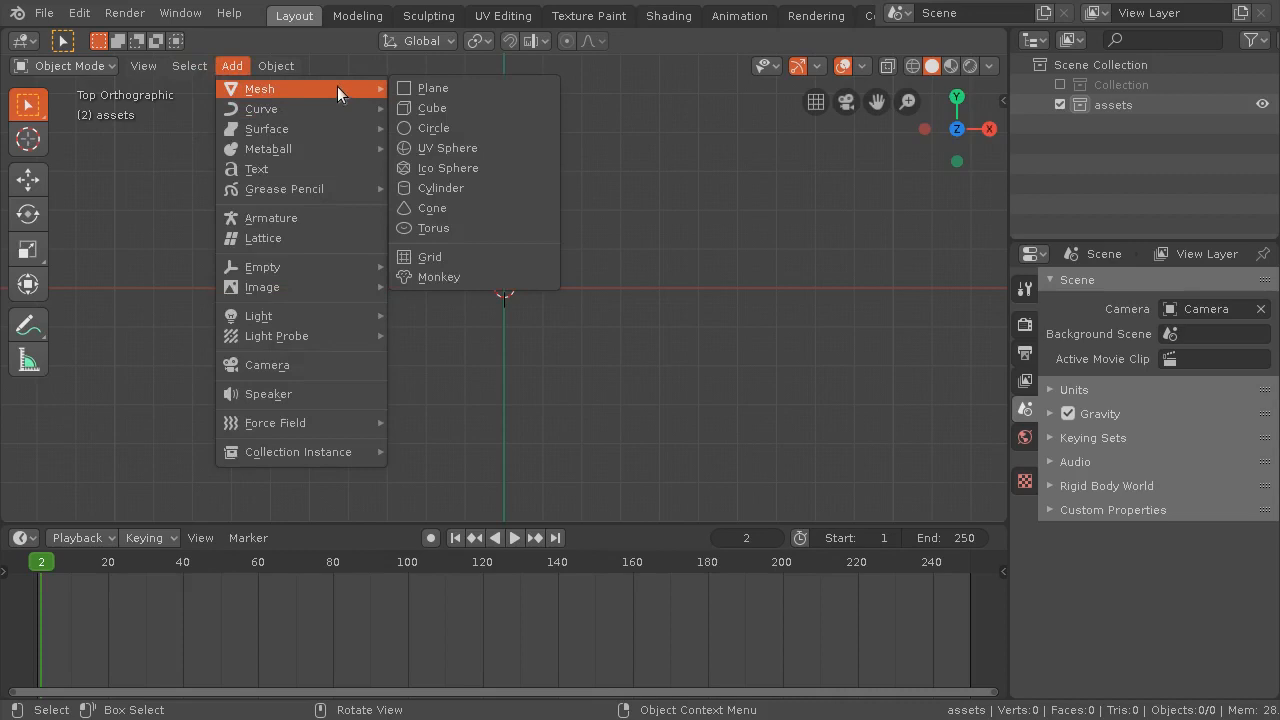
{"action": "left_click", "coordinate": [470, 127]}
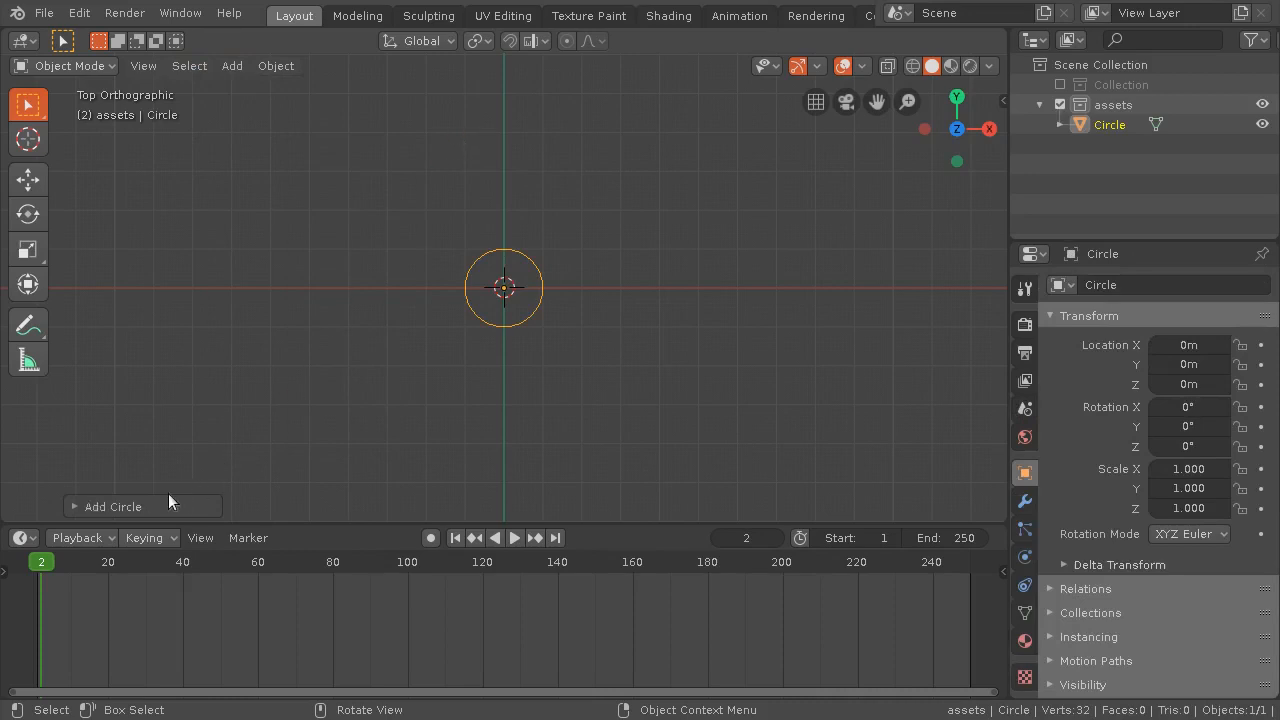
{"action": "left_click", "coordinate": [72, 506]}
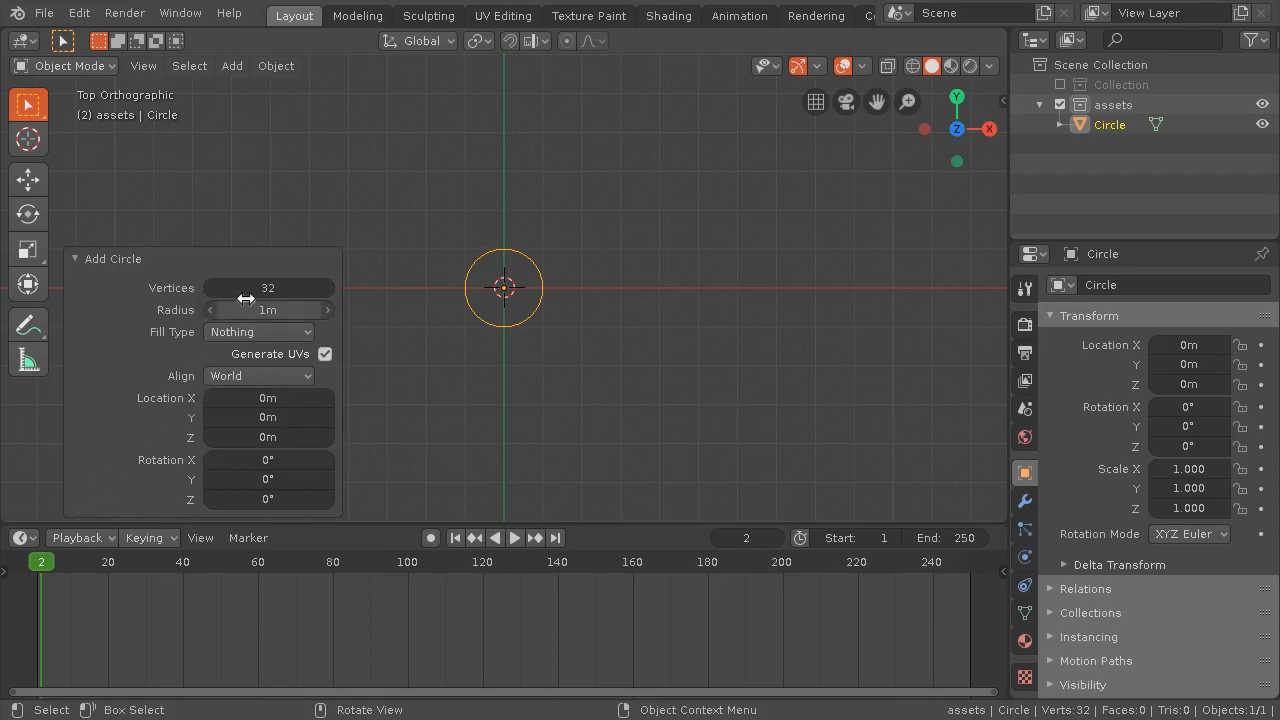
{"action": "left_click", "coordinate": [303, 289]}
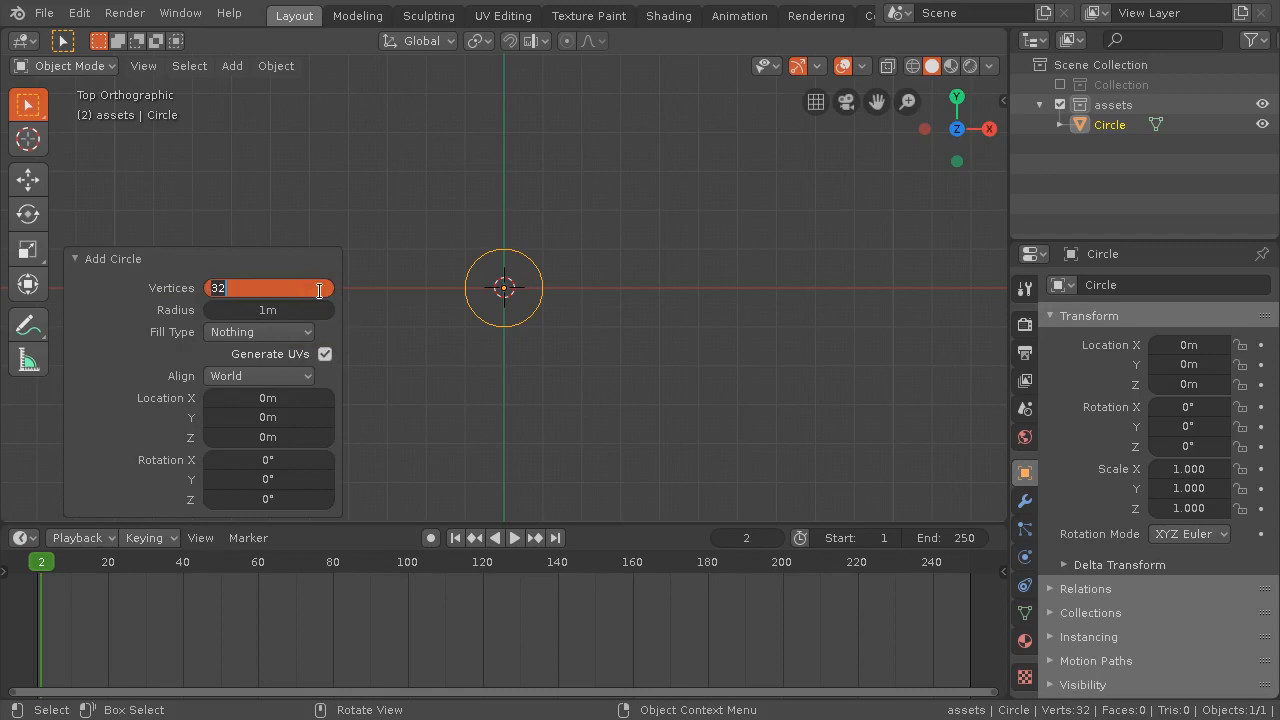
{"action": "type", "text": "6"}
{"action": "key", "text": "Return"}
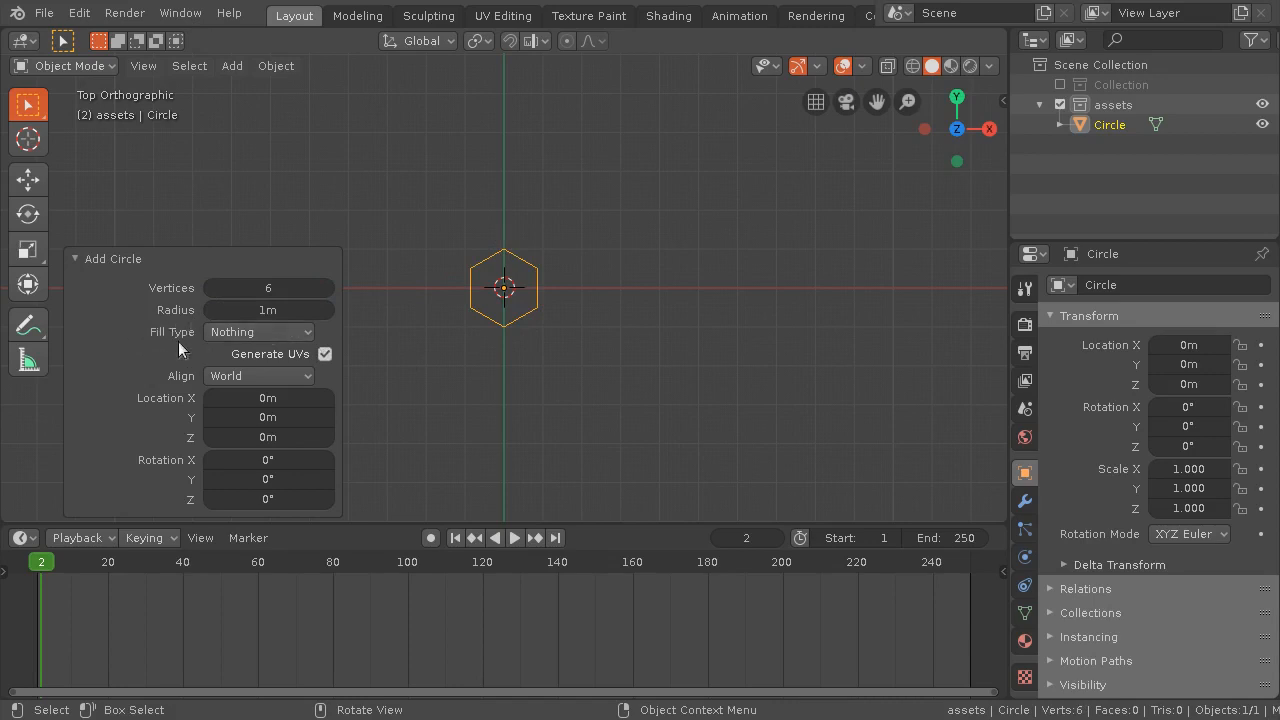
{"action": "left_click", "coordinate": [227, 331]}
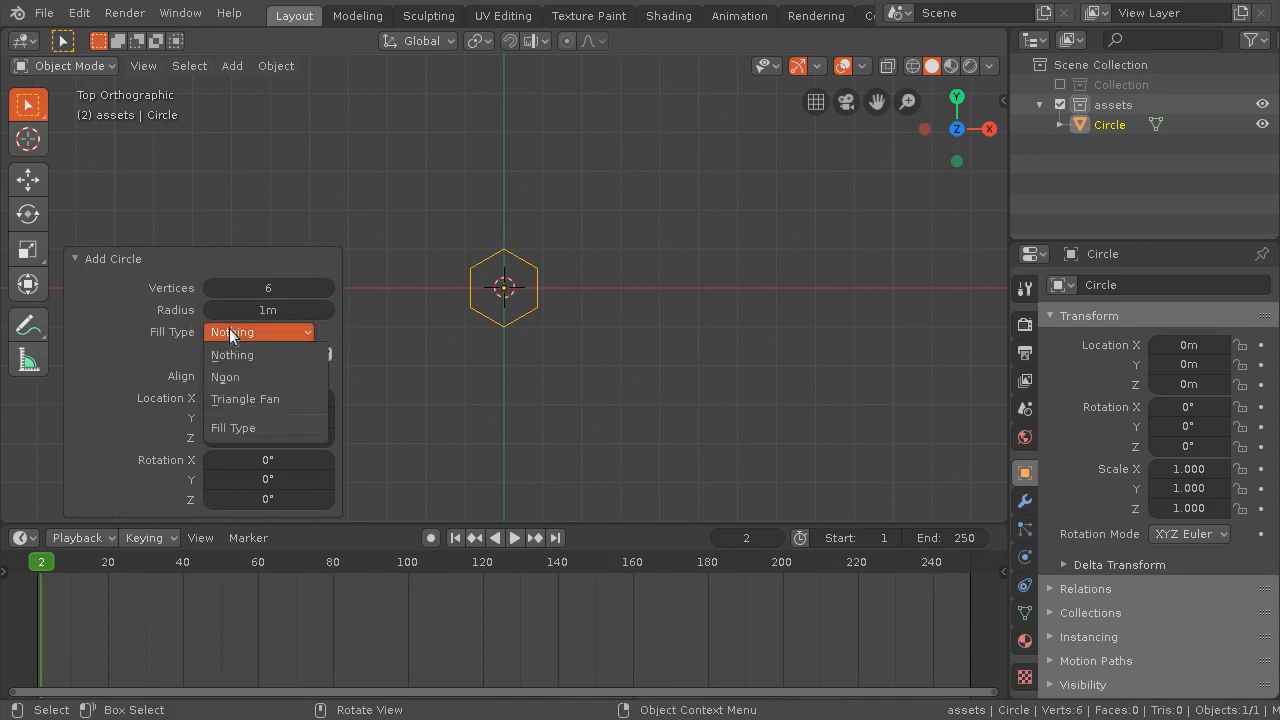
{"action": "left_click", "coordinate": [284, 398]}
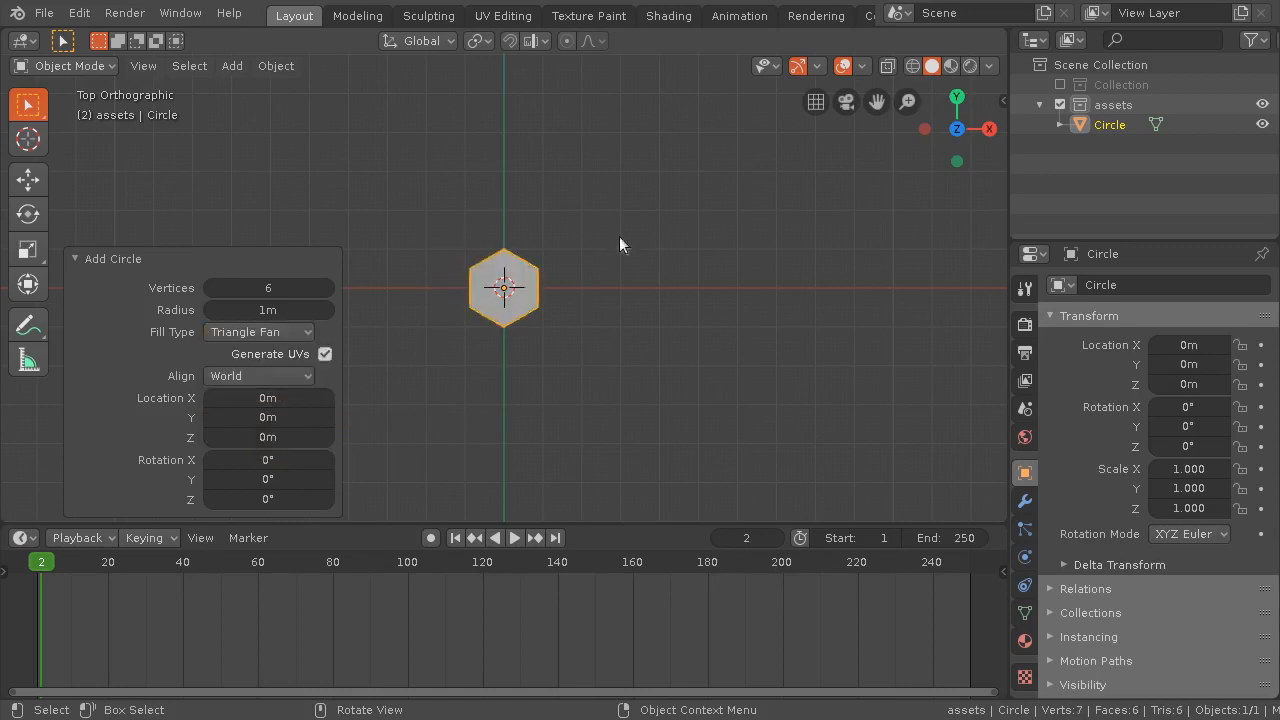
{"action": "left_click", "coordinate": [72, 259]}
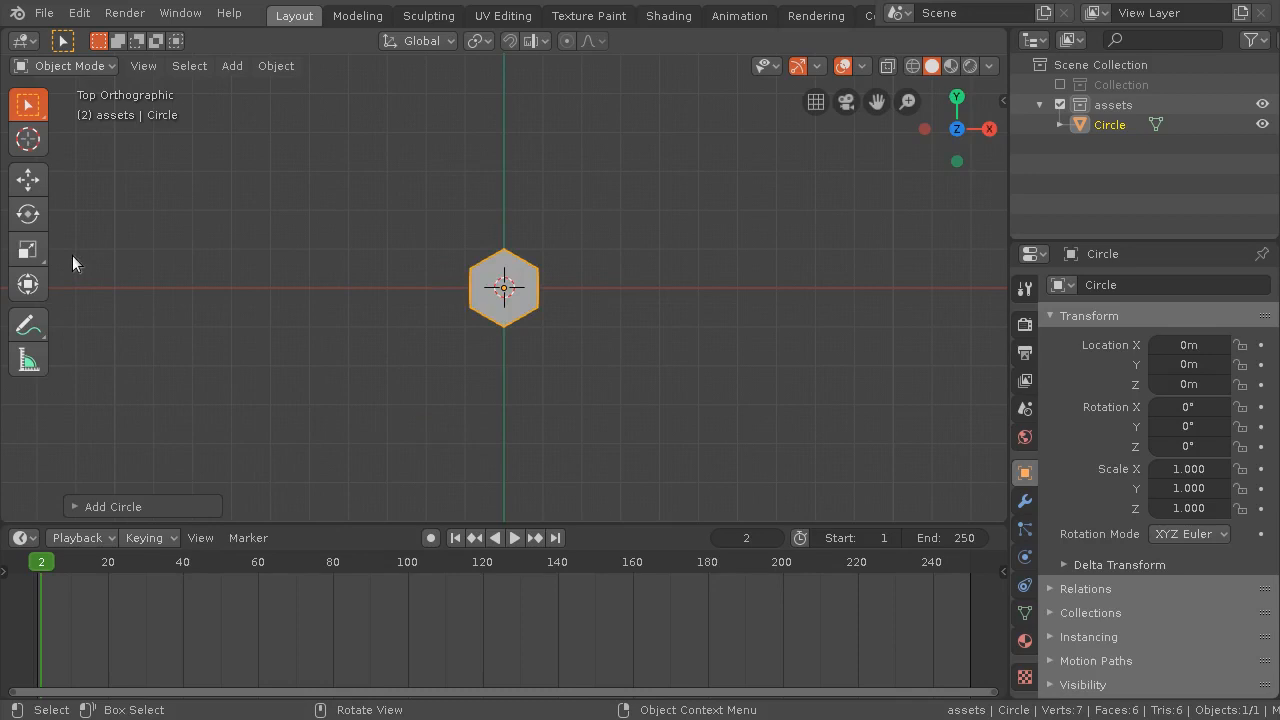
Examine the hexagon's triangle-fan geometry up close in Edit Mode, then return to Object Mode
{"action": "scroll", "coordinate": [442, 388], "scroll_direction": "up", "scroll_amount": 7}
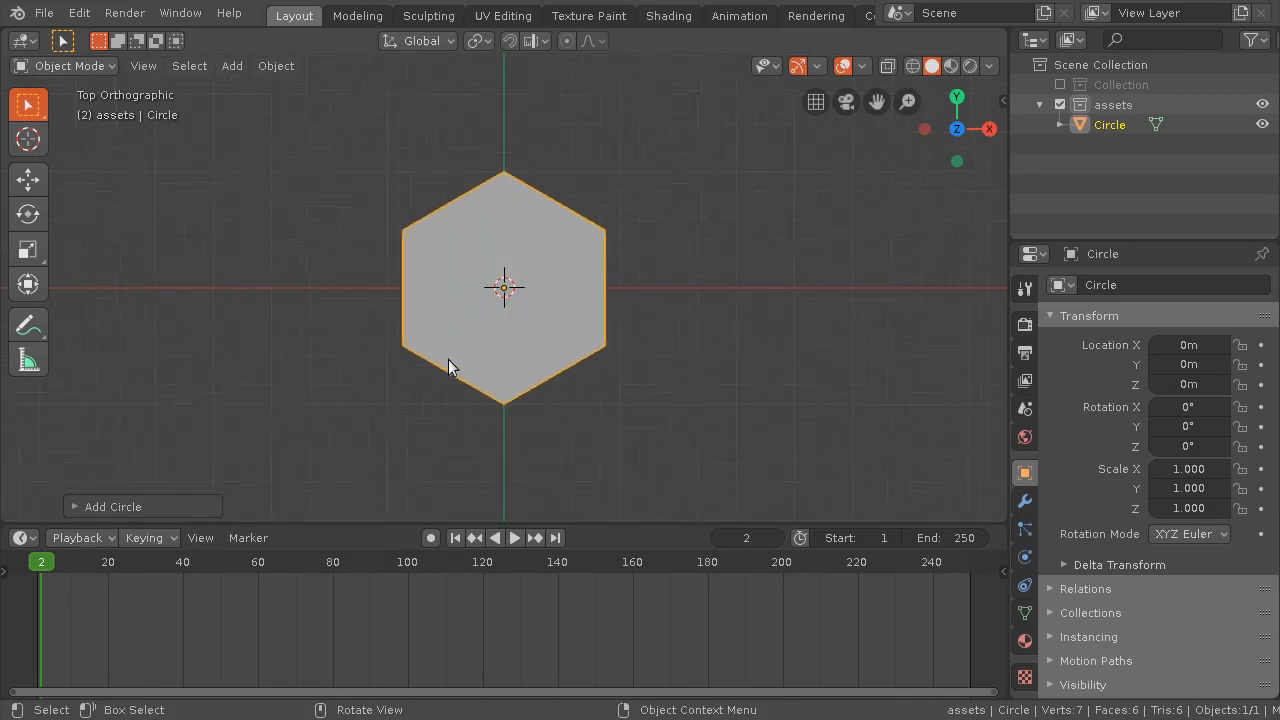
{"action": "scroll", "coordinate": [452, 357], "scroll_direction": "down", "scroll_amount": 3}
{"action": "scroll", "coordinate": [452, 358], "scroll_direction": "up", "scroll_amount": 3}
{"action": "scroll", "coordinate": [484, 238], "scroll_direction": "down", "scroll_amount": 3}
{"action": "scroll", "coordinate": [474, 240], "scroll_direction": "up", "scroll_amount": 2}
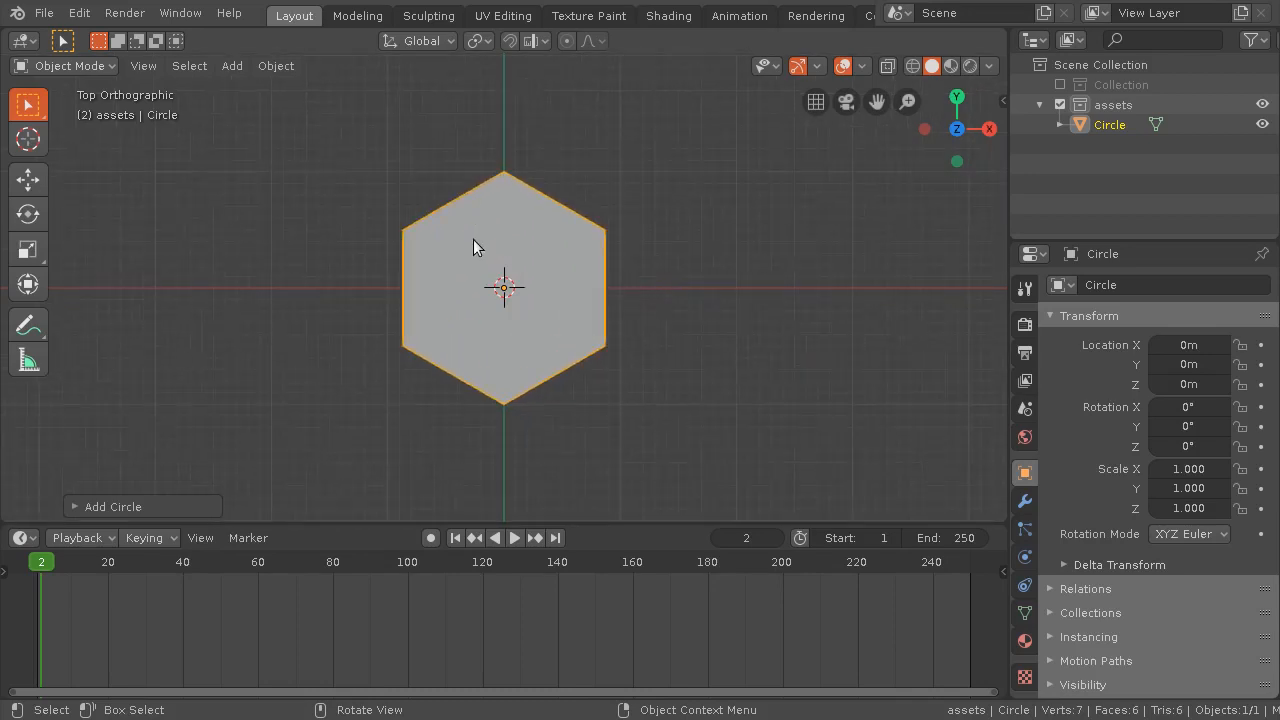
{"action": "left_click", "coordinate": [73, 65]}
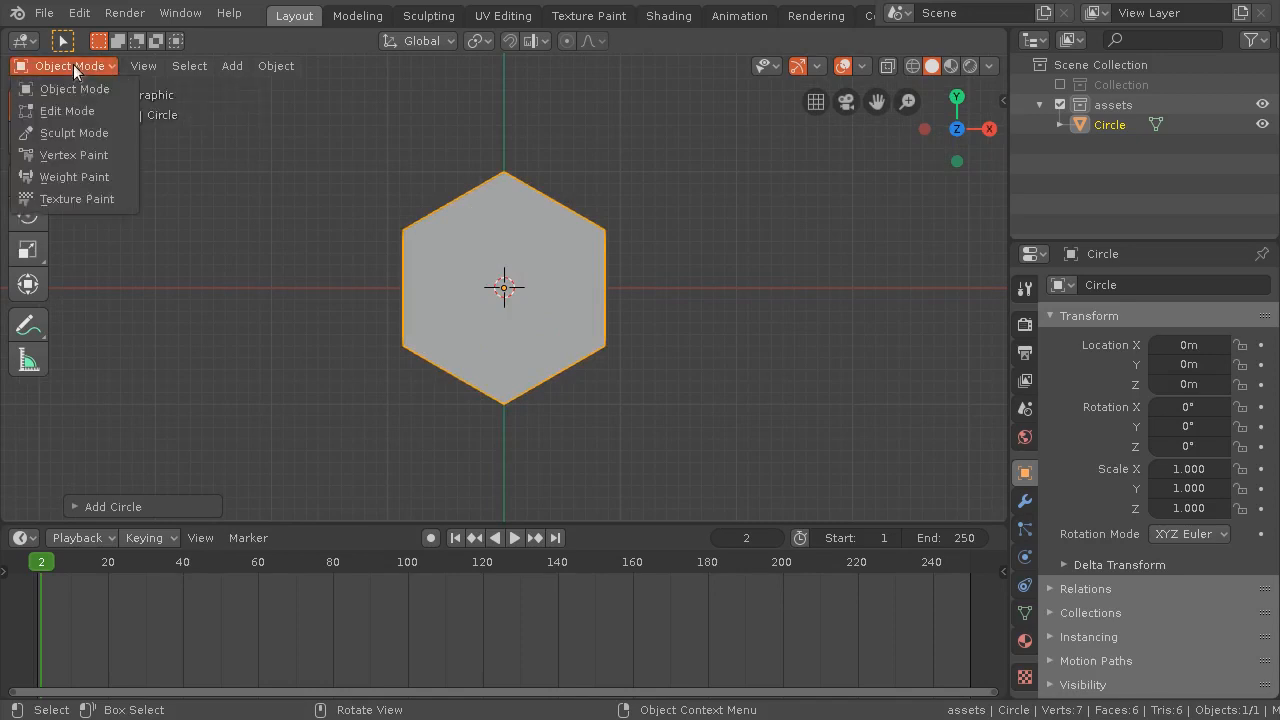
{"action": "left_click", "coordinate": [82, 114]}
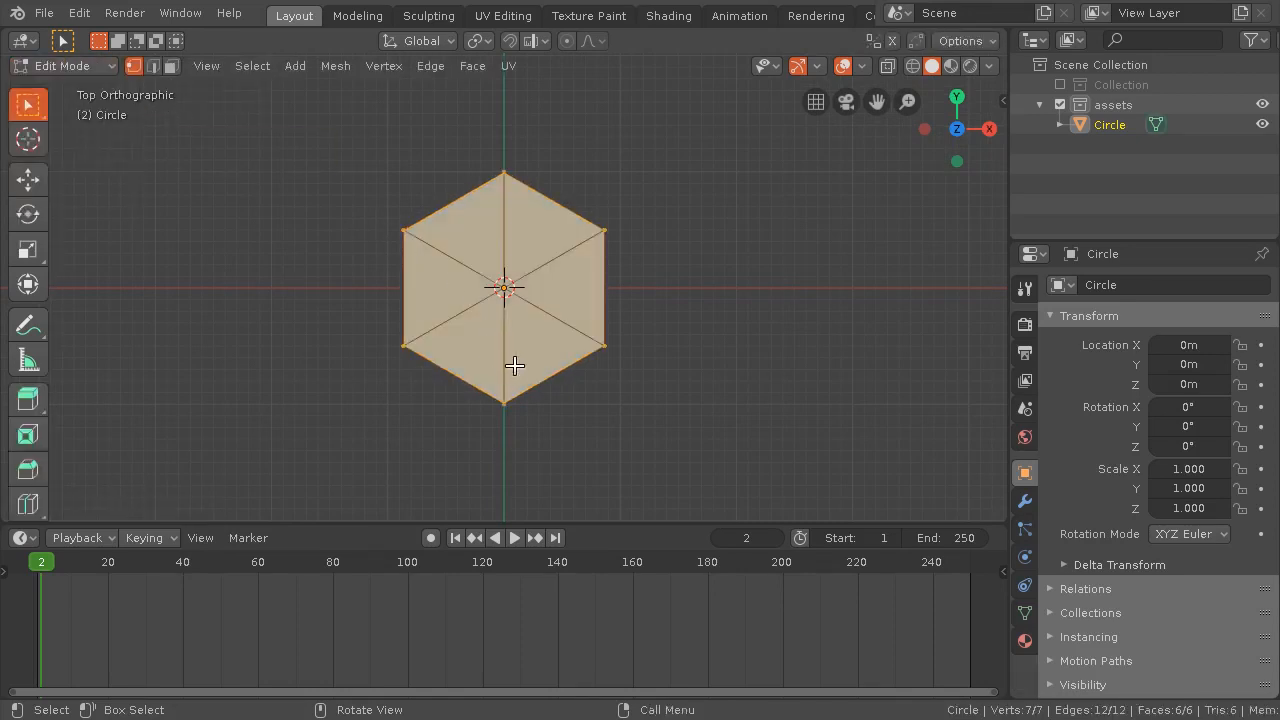
{"action": "scroll", "coordinate": [519, 311], "scroll_direction": "down", "scroll_amount": 2}
{"action": "scroll", "coordinate": [519, 310], "scroll_direction": "up", "scroll_amount": 2}
{"action": "middle_click_drag", "start_coordinate": [487, 430], "coordinate": [514, 262]}
{"action": "scroll", "coordinate": [471, 332], "scroll_direction": "down", "scroll_amount": 3}
{"action": "scroll", "coordinate": [470, 325], "scroll_direction": "up", "scroll_amount": 2}
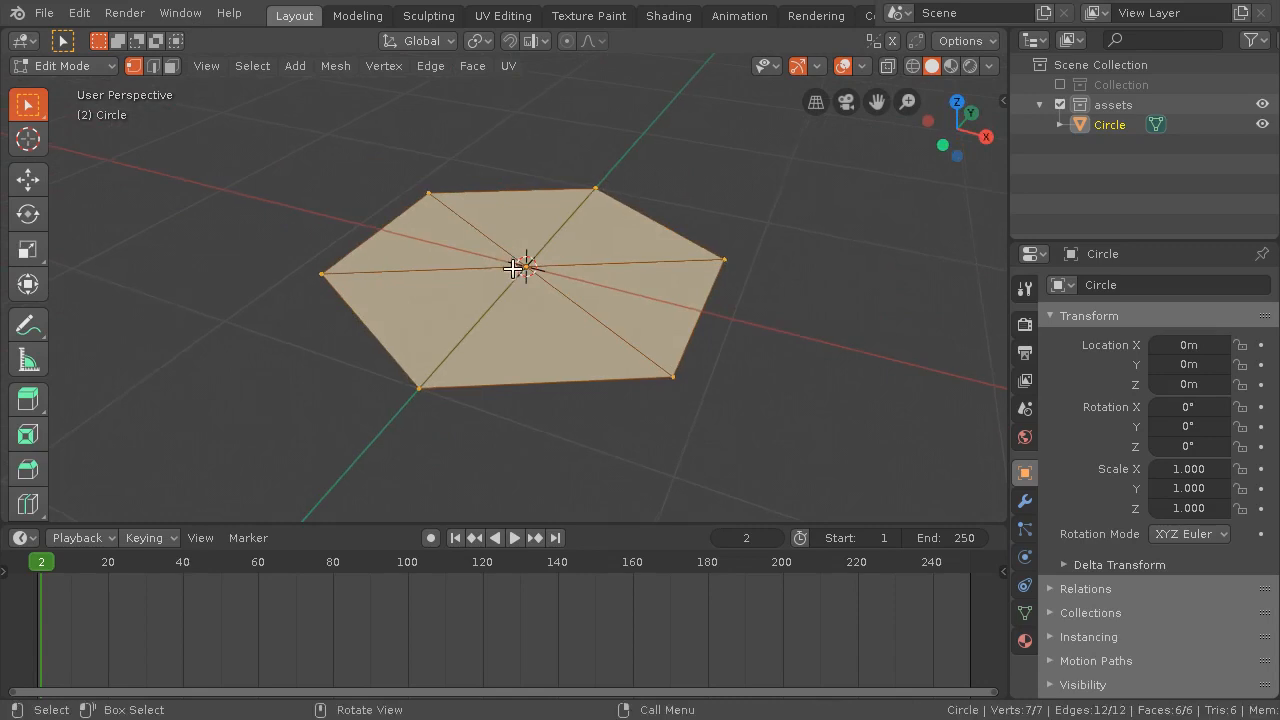
{"action": "key", "text": "Tab"}
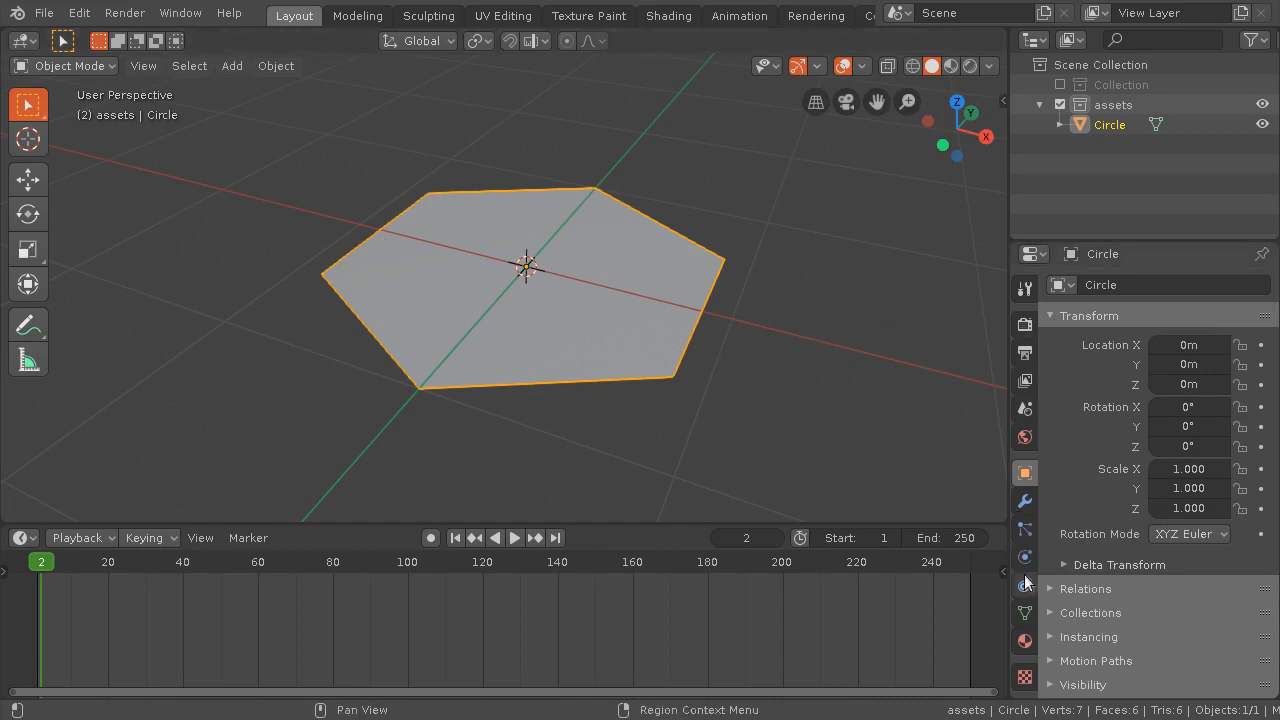
Add a Solidify modifier to the hexagon
{"action": "left_click", "coordinate": [1025, 502]}
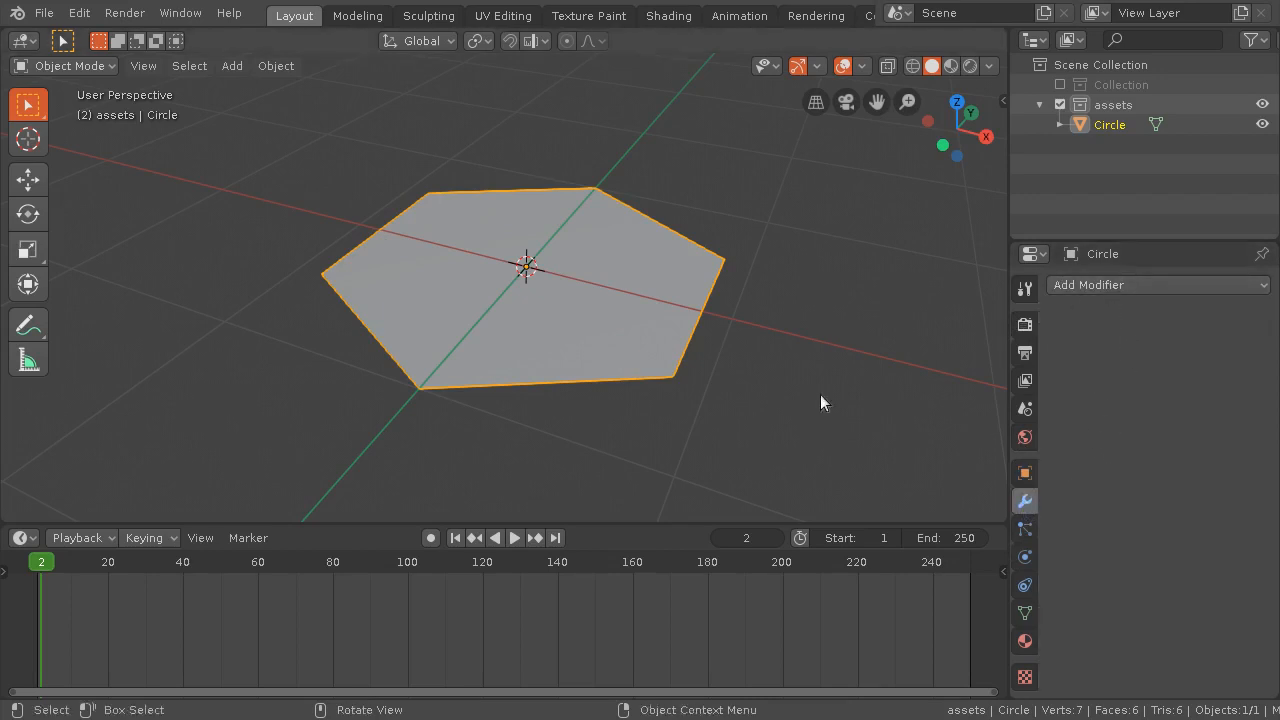
{"action": "left_click", "coordinate": [1120, 284]}
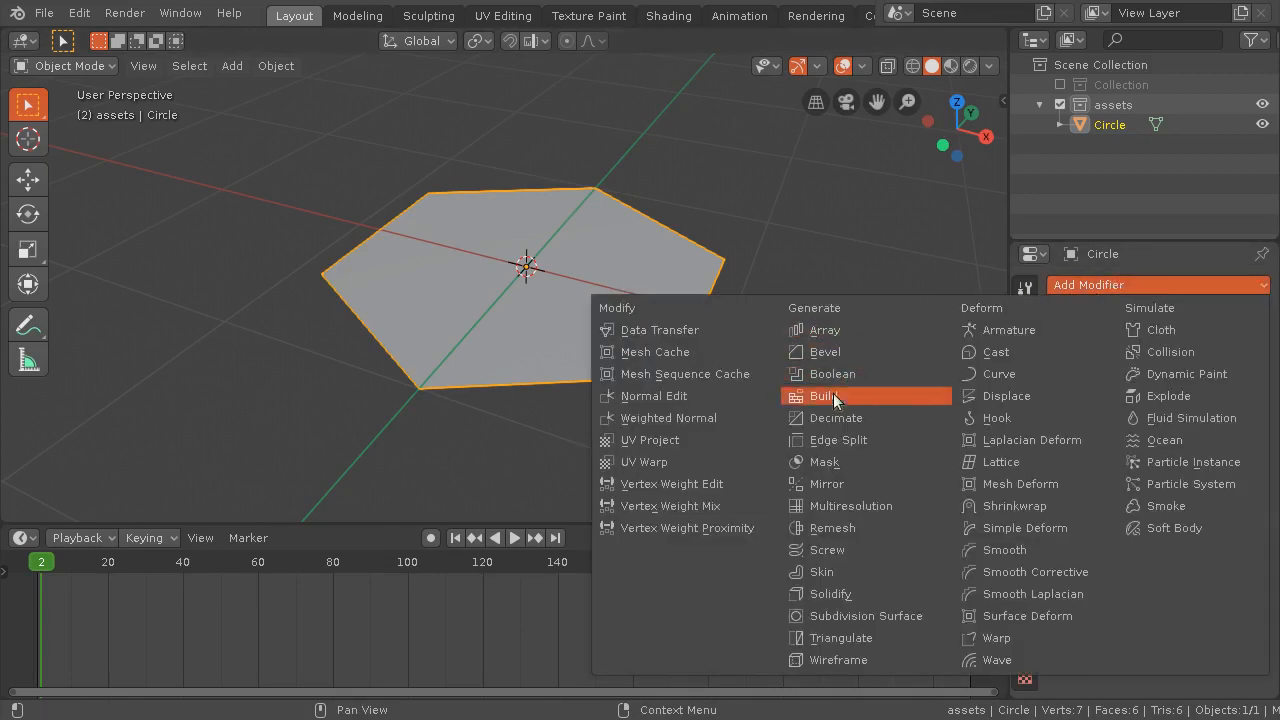
{"action": "left_click", "coordinate": [847, 592]}
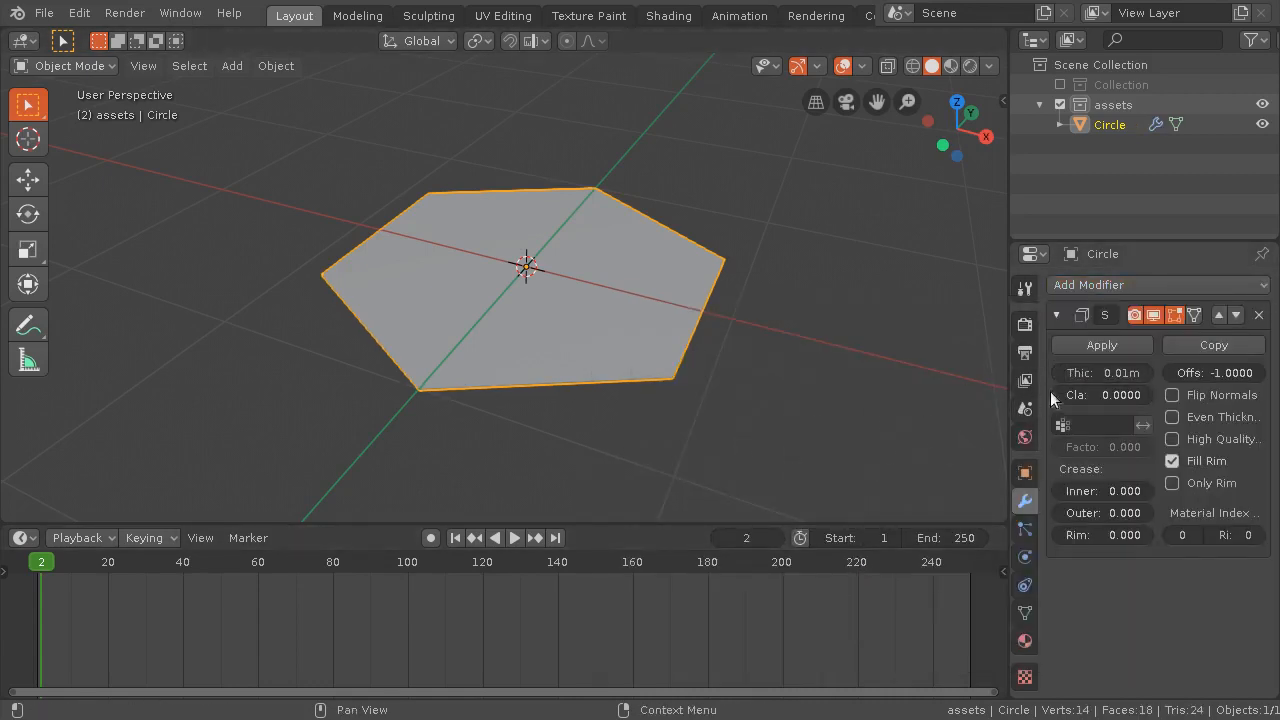
Widen the Properties editor and set the Solidify modifier's thickness to 0.78 m
{"action": "left_click_drag", "start_coordinate": [1005, 380], "coordinate": [912, 380]}
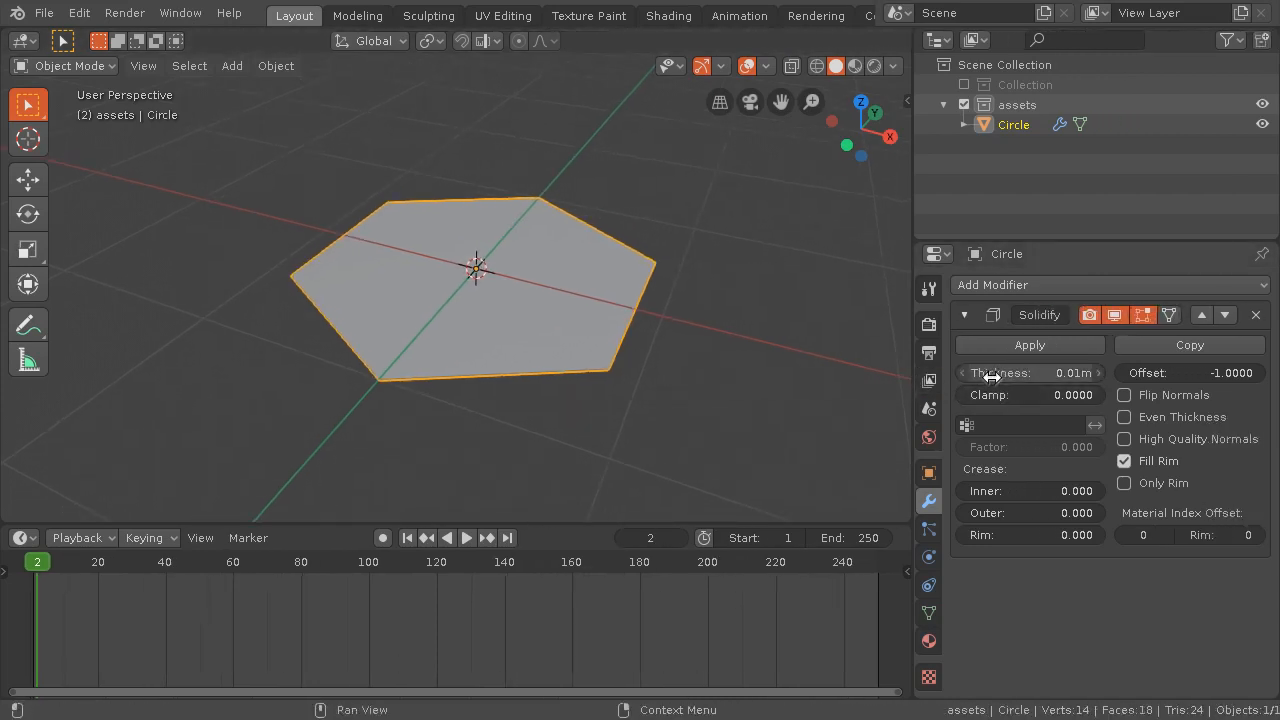
{"action": "left_click_drag", "start_coordinate": [986, 372], "coordinate": [1215, 372]}
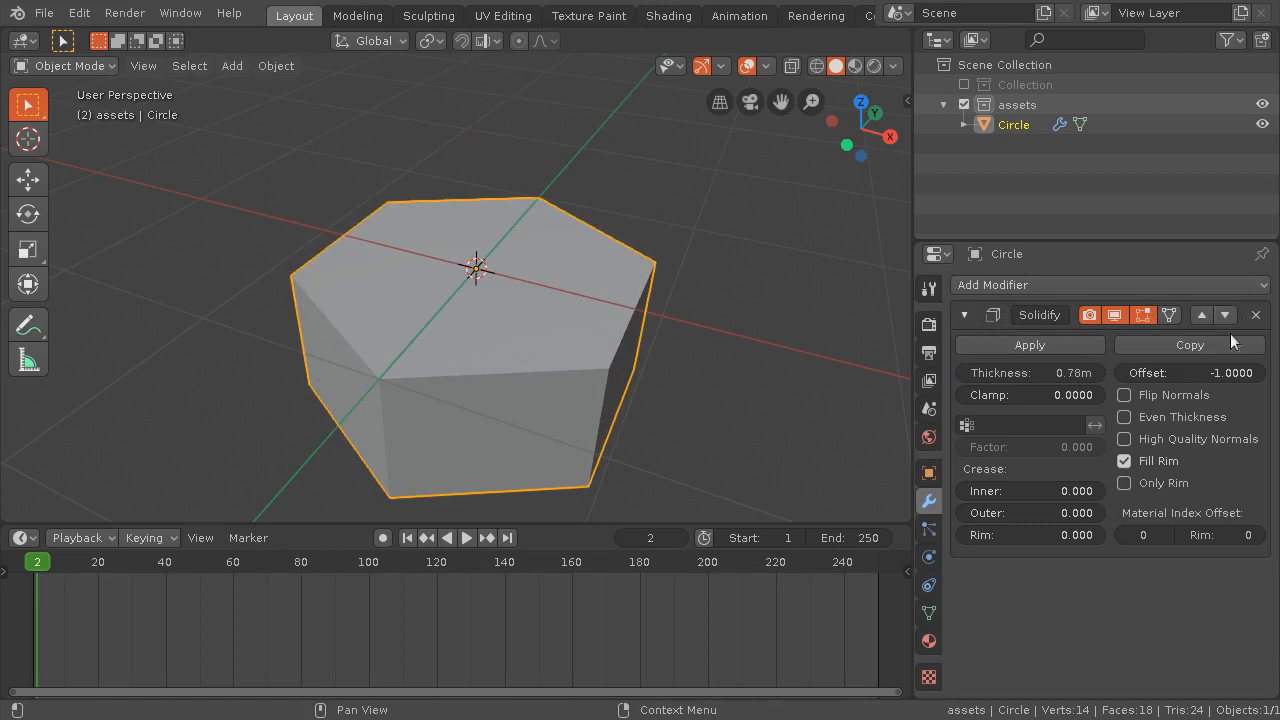
Compare the hexagon with and without its Solidify effect by repeatedly toggling the modifier's viewport visibility
{"action": "left_click", "coordinate": [1114, 316]}
{"action": "left_click", "coordinate": [1114, 316]}
{"action": "left_click", "coordinate": [1114, 315]}
{"action": "left_click", "coordinate": [1114, 315]}
{"action": "left_click", "coordinate": [1114, 315]}
{"action": "left_click", "coordinate": [1114, 315]}
{"action": "left_click", "coordinate": [1114, 315]}
{"action": "left_click", "coordinate": [1114, 315]}
{"action": "left_click", "coordinate": [1114, 315]}
{"action": "left_click", "coordinate": [1114, 315]}
Examine the Solidify modifier's edit-mode and on-cage display options in Edit Mode, then return to Object Mode
{"action": "left_click", "coordinate": [84, 68]}
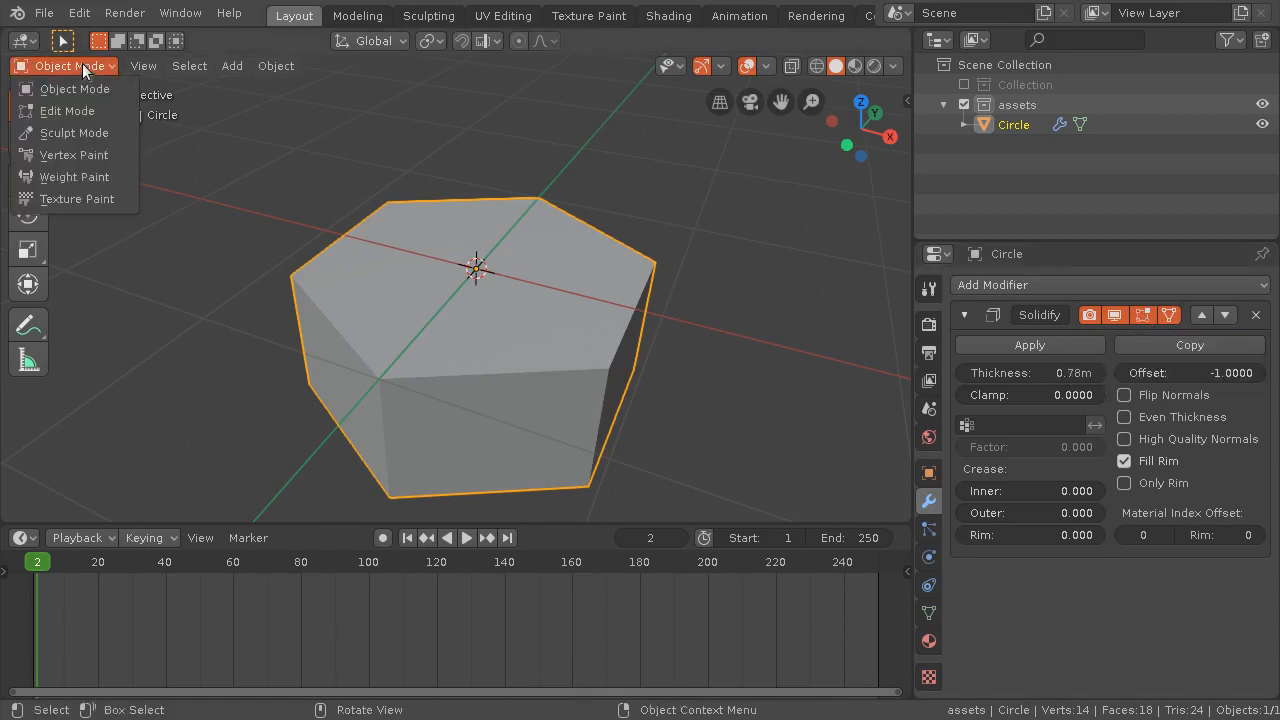
{"action": "left_click", "coordinate": [106, 110]}
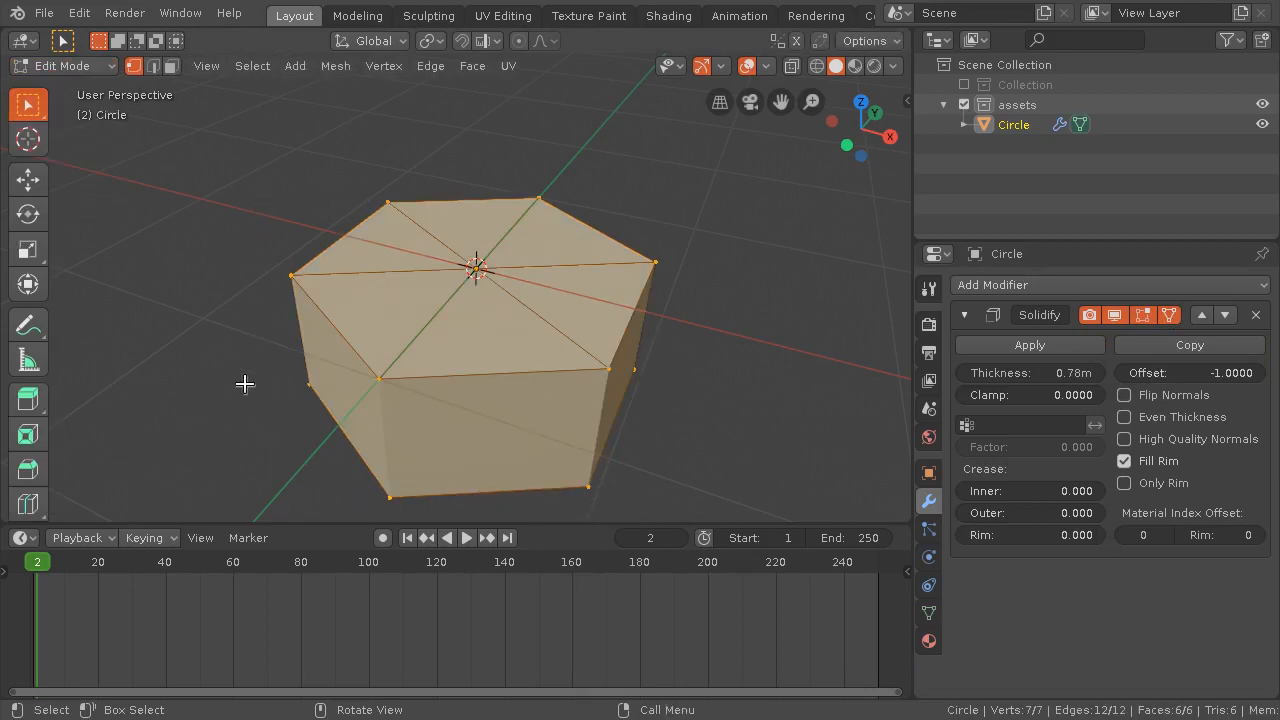
{"action": "left_click", "coordinate": [1142, 315]}
{"action": "left_click", "coordinate": [1142, 315]}
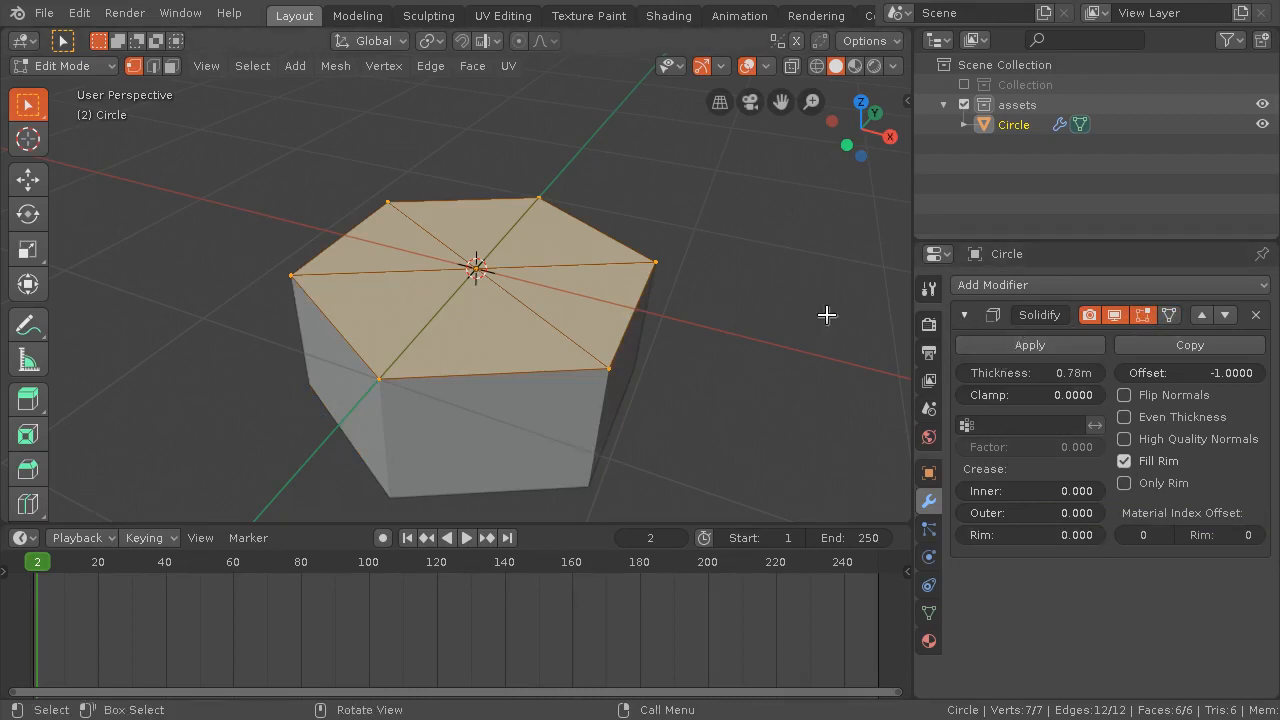
{"action": "left_click", "coordinate": [68, 66]}
{"action": "left_click", "coordinate": [73, 90]}
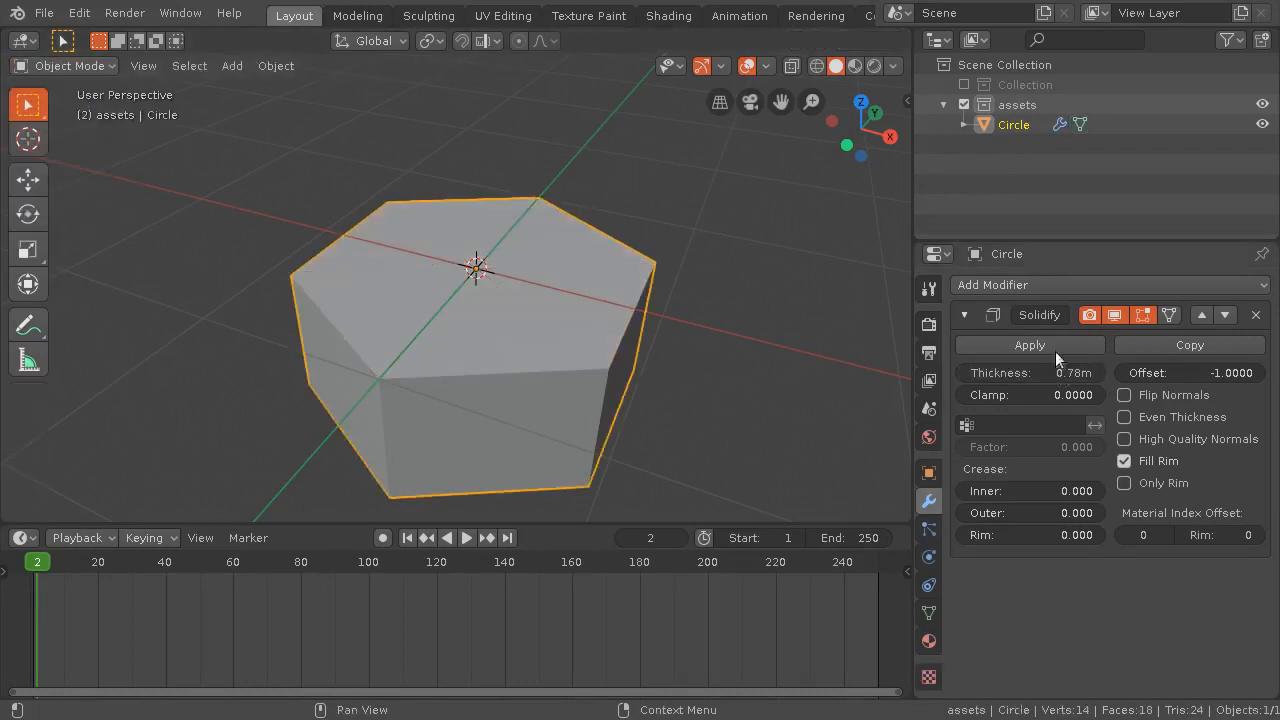
Reduce the Solidify thickness to make the hexagon a thin slab, and collapse the modifier's settings
{"action": "left_click_drag", "start_coordinate": [1050, 374], "coordinate": [976, 374]}
{"action": "left_click", "coordinate": [966, 315]}
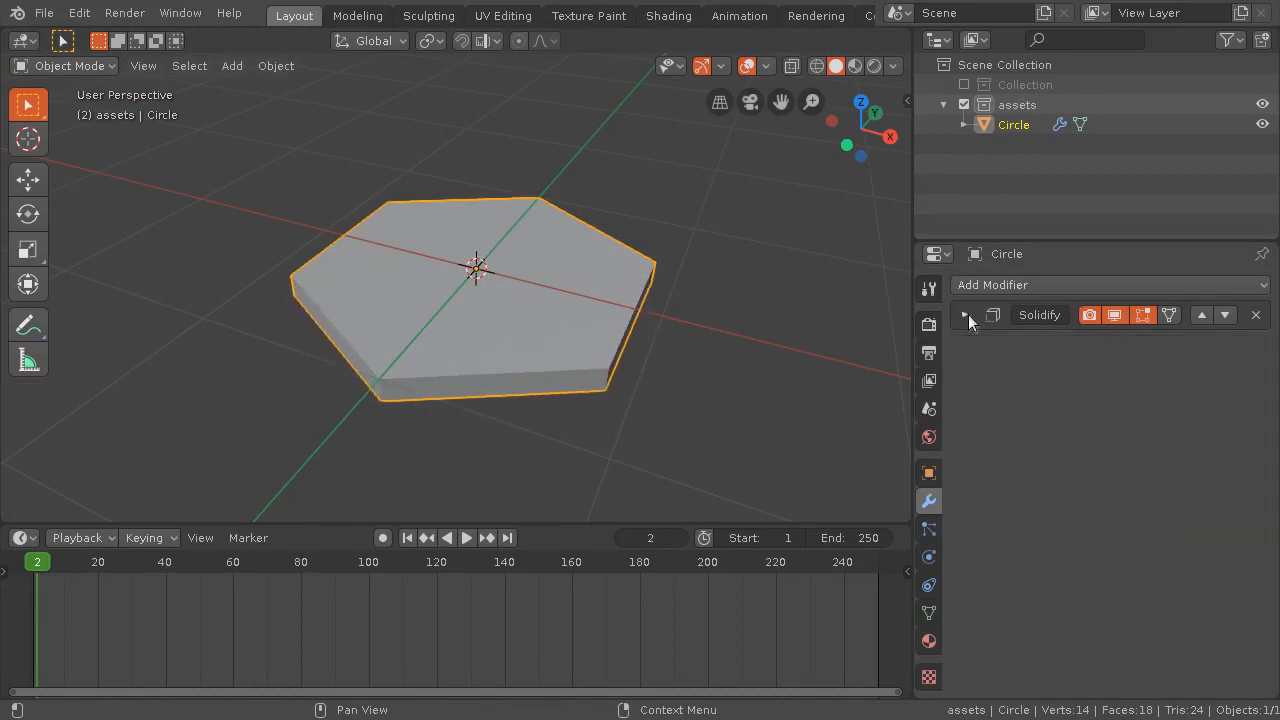
{"action": "middle_click_drag", "start_coordinate": [608, 392], "coordinate": [388, 348]}
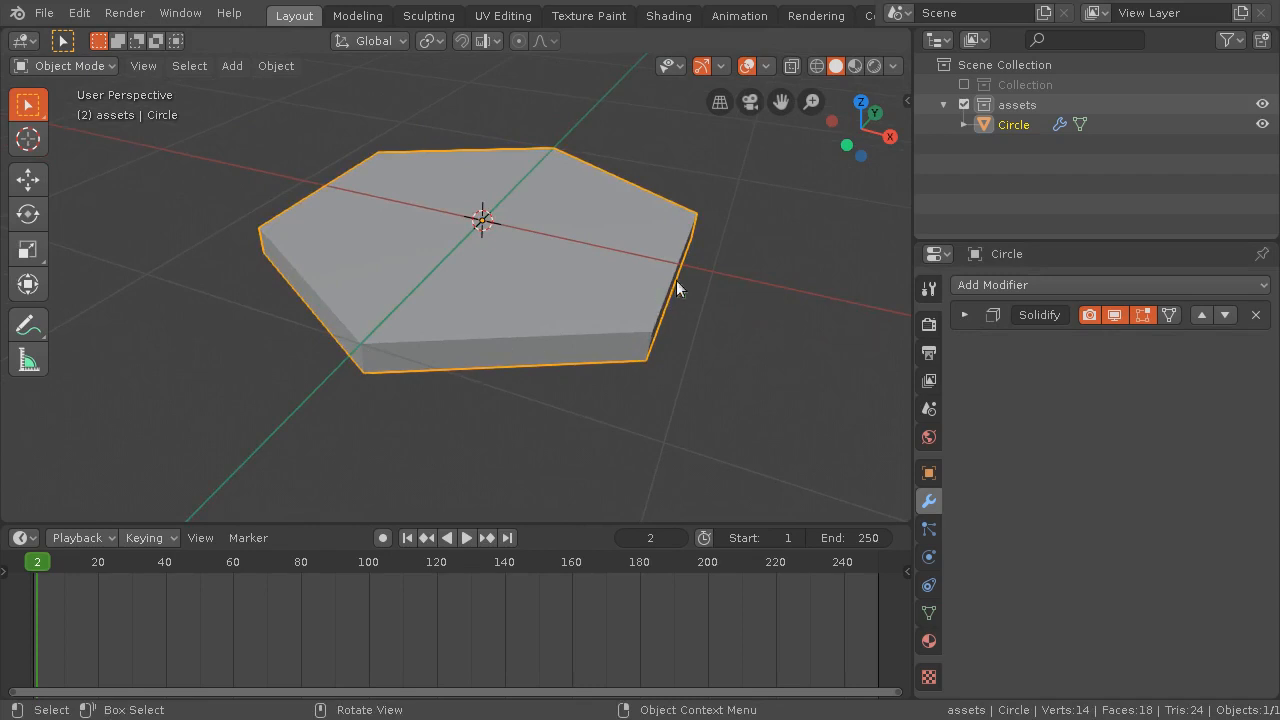
{"action": "middle_click_drag", "start_coordinate": [754, 286], "coordinate": [601, 374]}
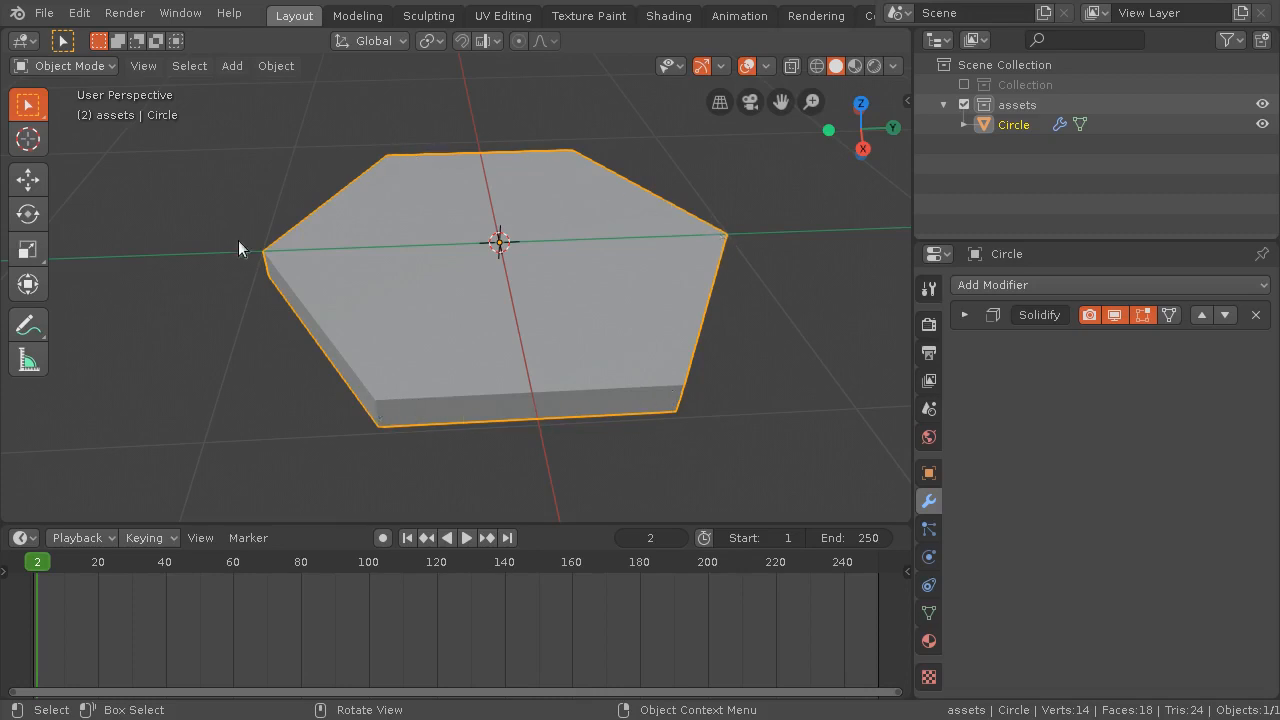
Add a Bevel modifier to the hexagon slab and set its width to 0.02 m
{"action": "left_click", "coordinate": [985, 284]}
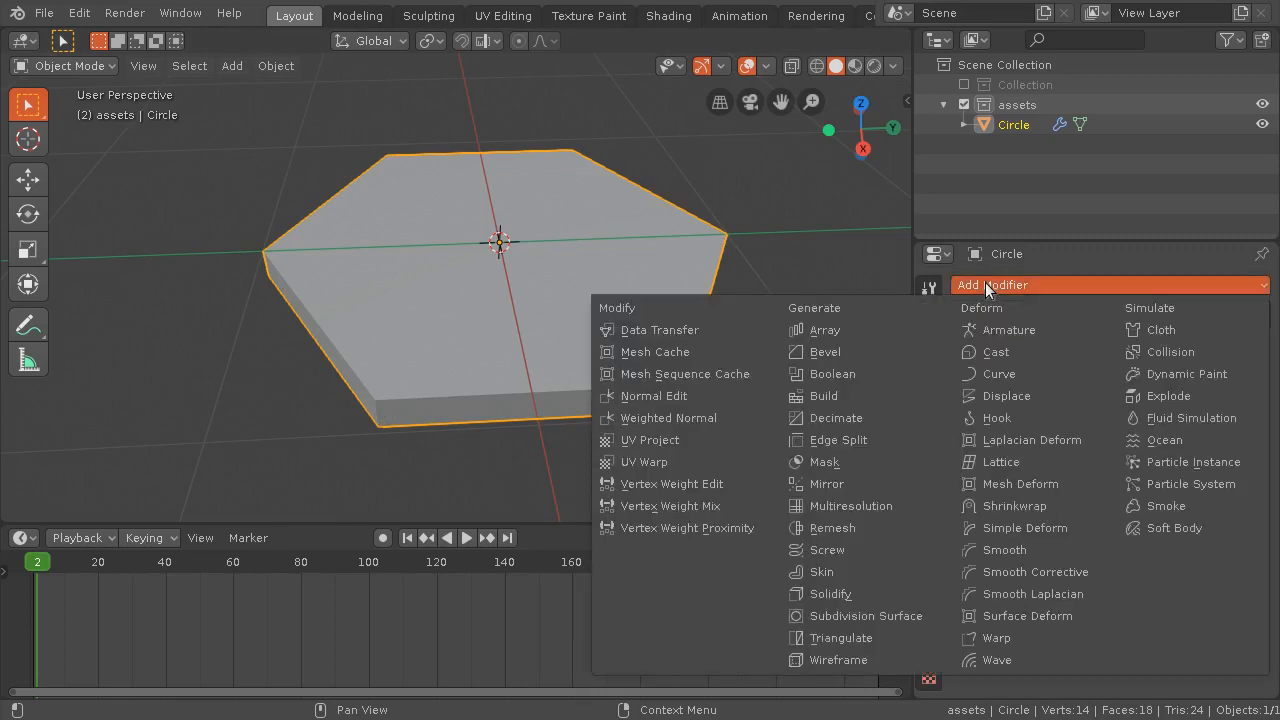
{"action": "left_click", "coordinate": [851, 350]}
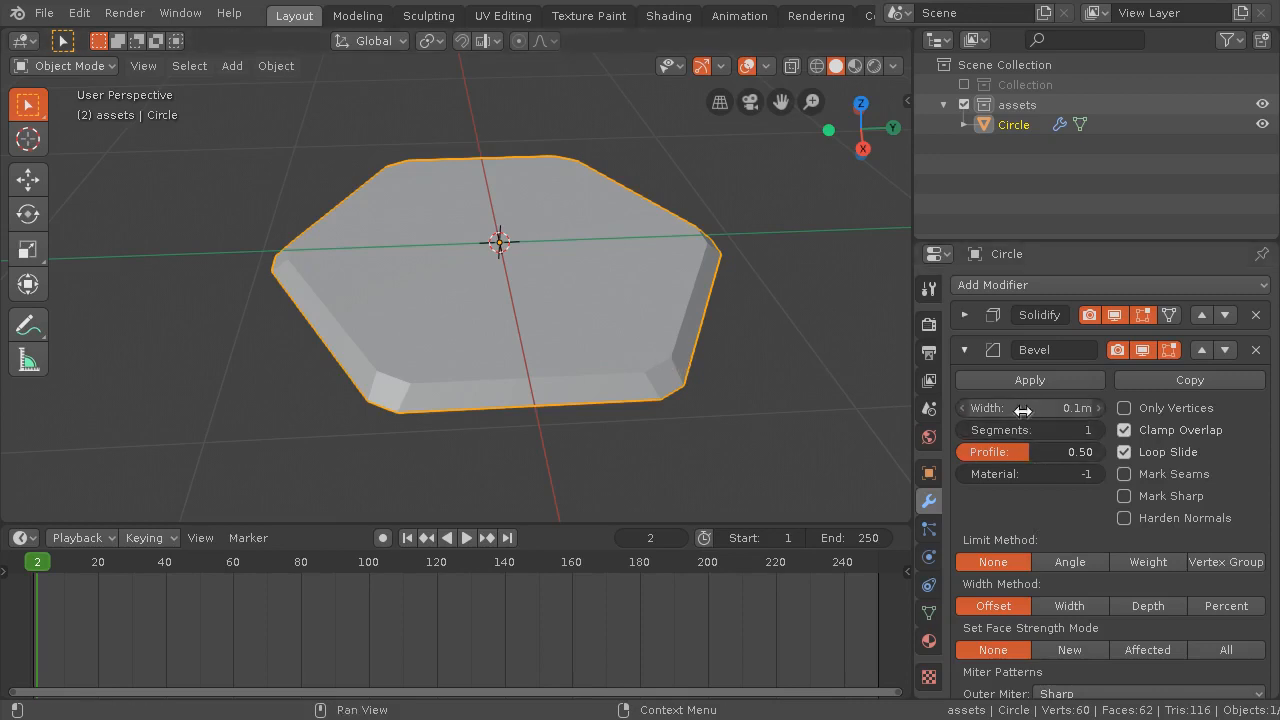
{"action": "mouse_move", "coordinate": [1030, 407]}
{"action": "left_mouse_down"}
{"action": "mouse_move", "coordinate": [988, 407]}
{"action": "mouse_move", "coordinate": [1033, 412]}
{"action": "left_mouse_up"}
{"action": "middle_click_drag", "start_coordinate": [554, 423], "coordinate": [526, 332]}
{"action": "scroll", "coordinate": [568, 348], "scroll_direction": "up", "scroll_amount": 2}
{"action": "scroll", "coordinate": [567, 344], "scroll_direction": "down", "scroll_amount": 2}
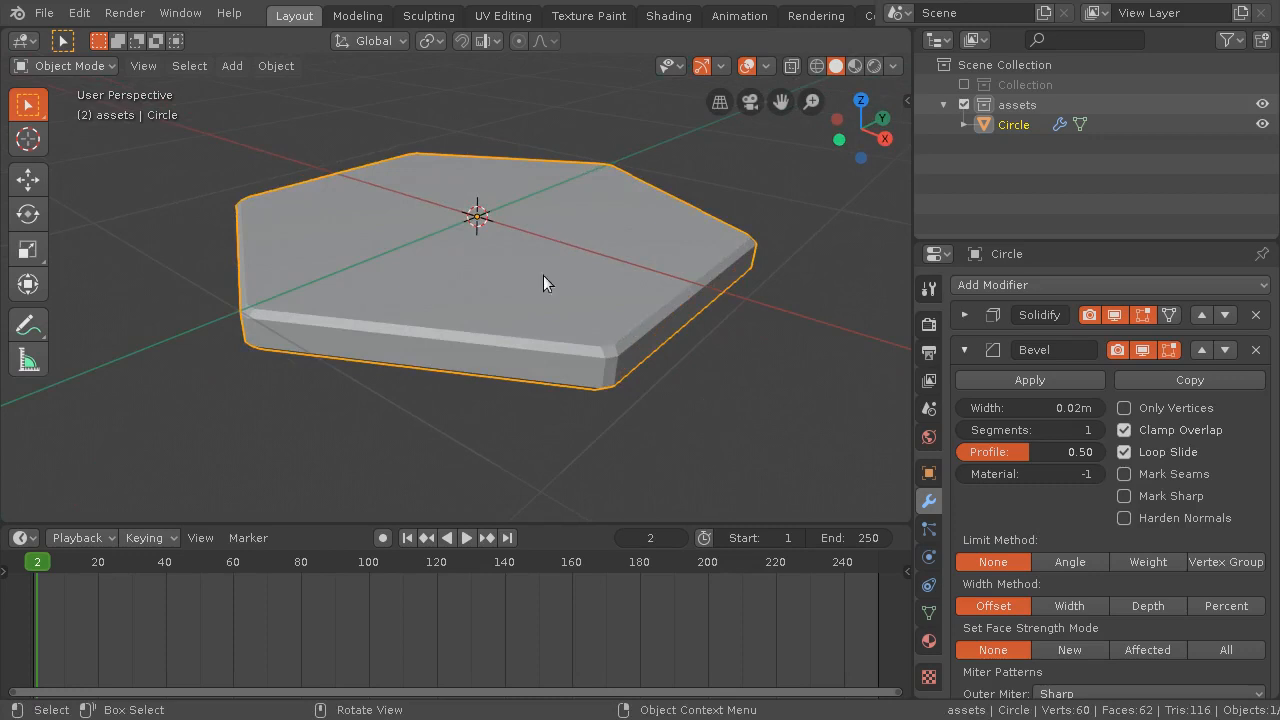
Save the scene as incal01.blend in the incal folder
{"action": "left_click", "coordinate": [42, 14]}
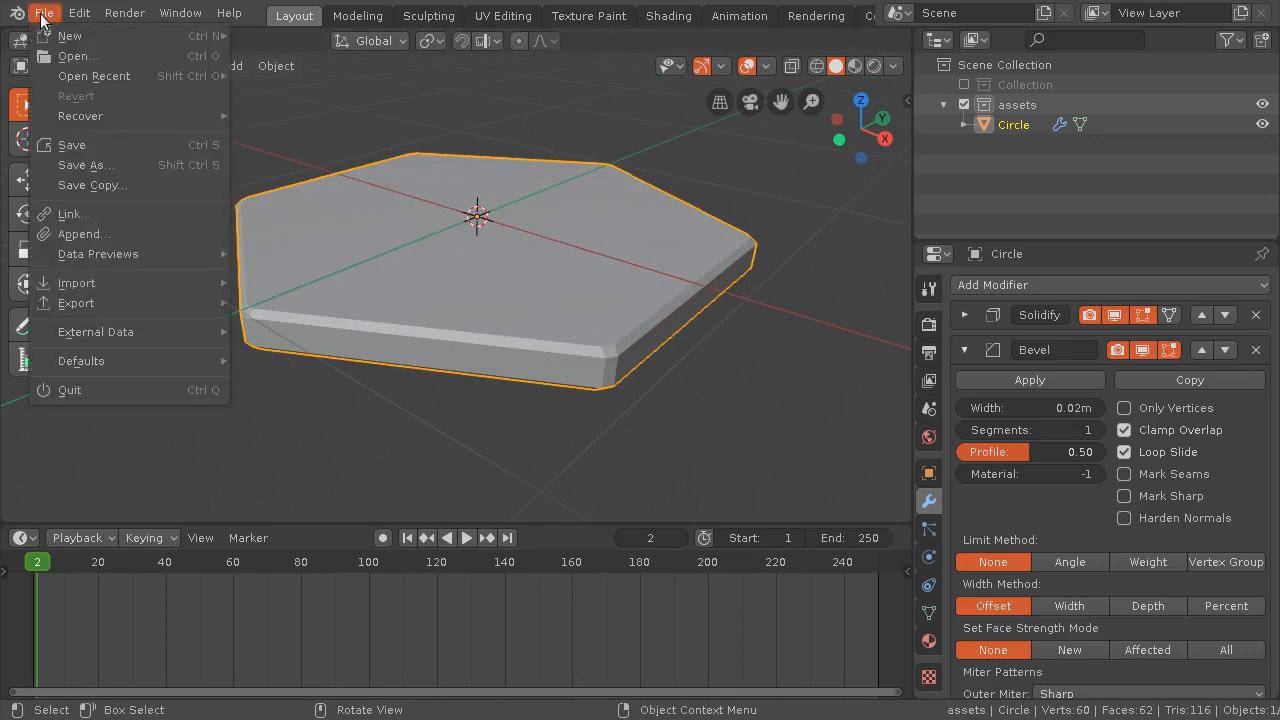
{"action": "left_click", "coordinate": [84, 164]}
{"action": "left_click", "coordinate": [294, 88]}
{"action": "left_click", "coordinate": [294, 88]}
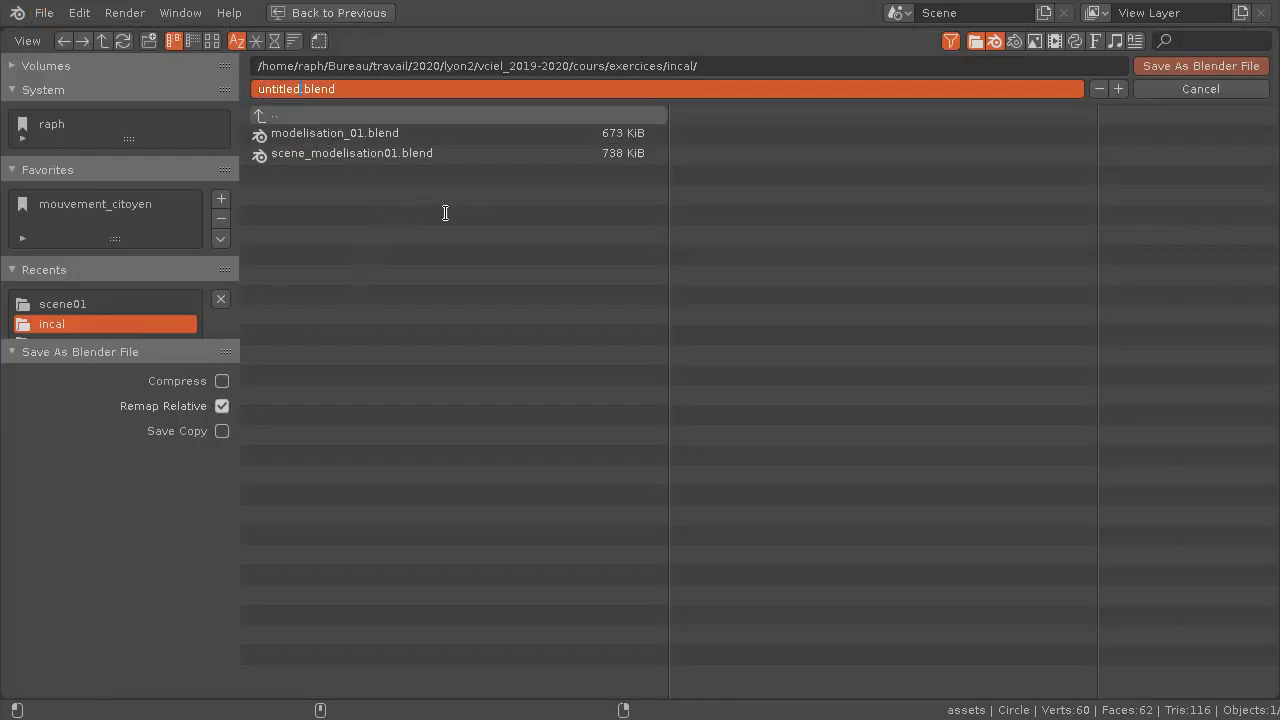
{"action": "key", "text": "BackSpace"}
{"action": "key", "text": "BackSpace"}
{"action": "key", "text": "BackSpace"}
{"action": "key", "text": "BackSpace"}
{"action": "key", "text": "BackSpace"}
{"action": "key", "text": "BackSpace"}
{"action": "key", "text": "BackSpace"}
{"action": "key", "text": "BackSpace"}
{"action": "type", "text": "incal01"}
{"action": "key", "text": "Return"}
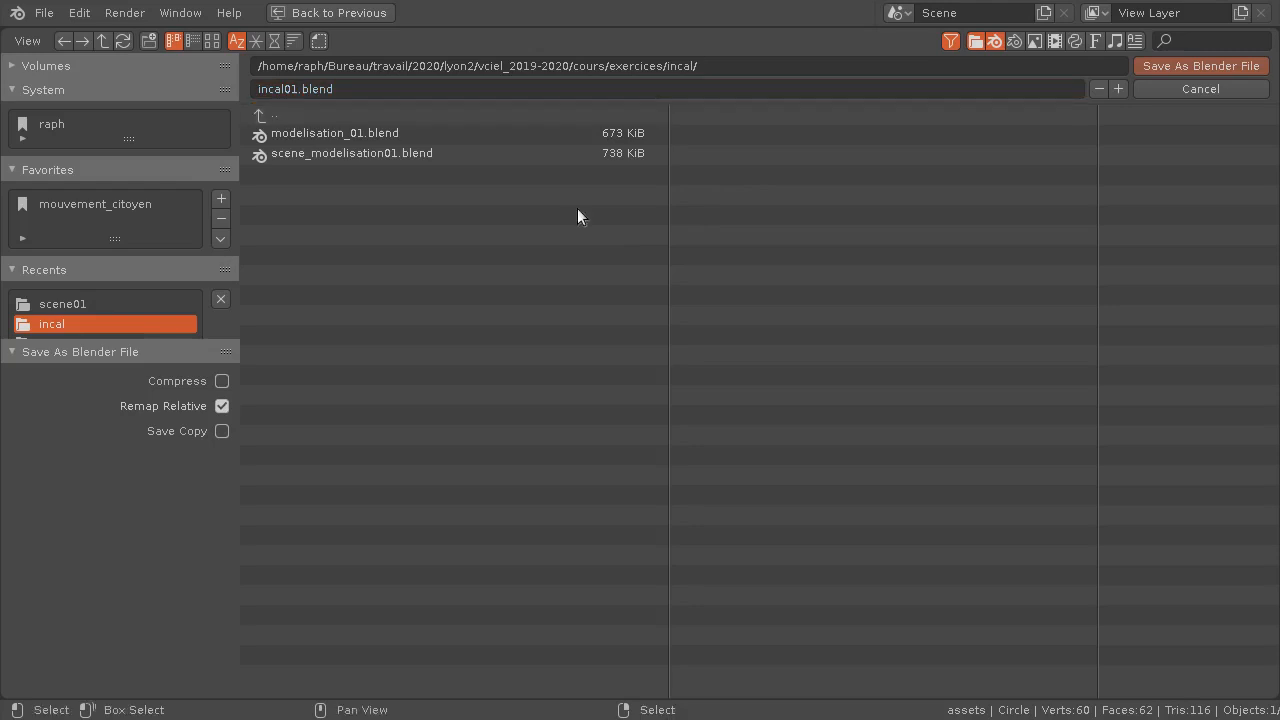
{"action": "key", "text": "Return"}
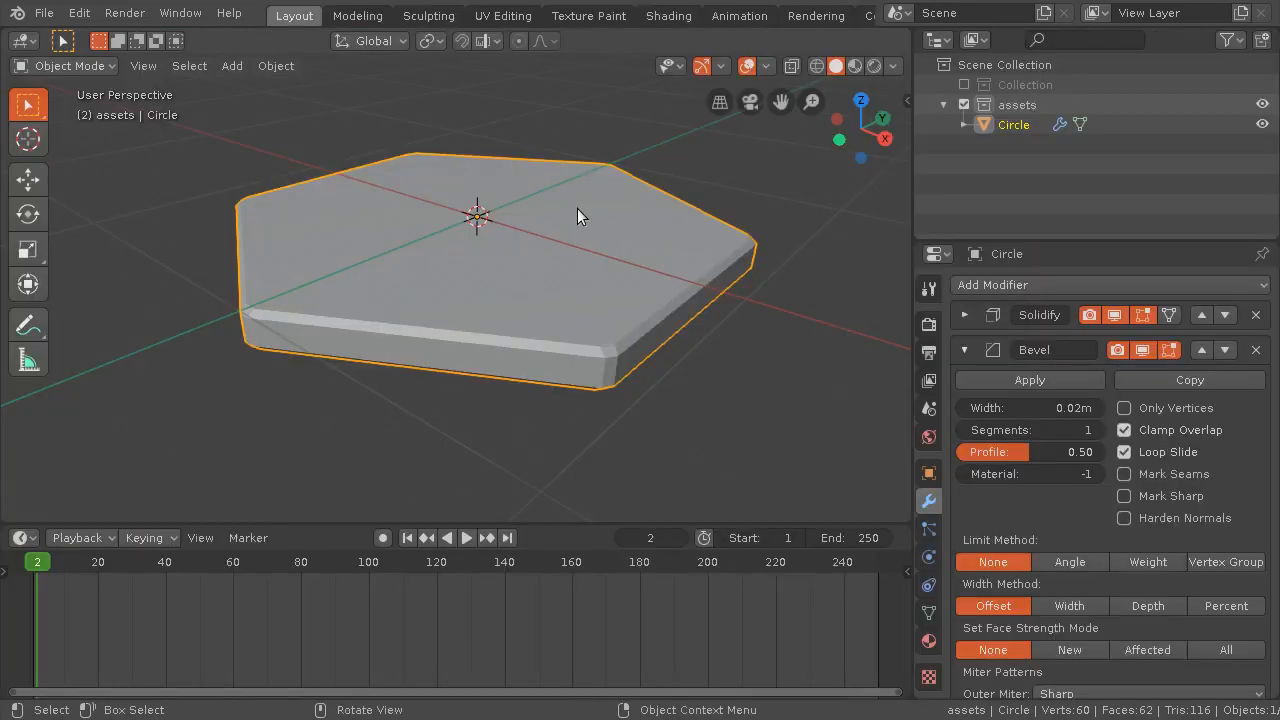